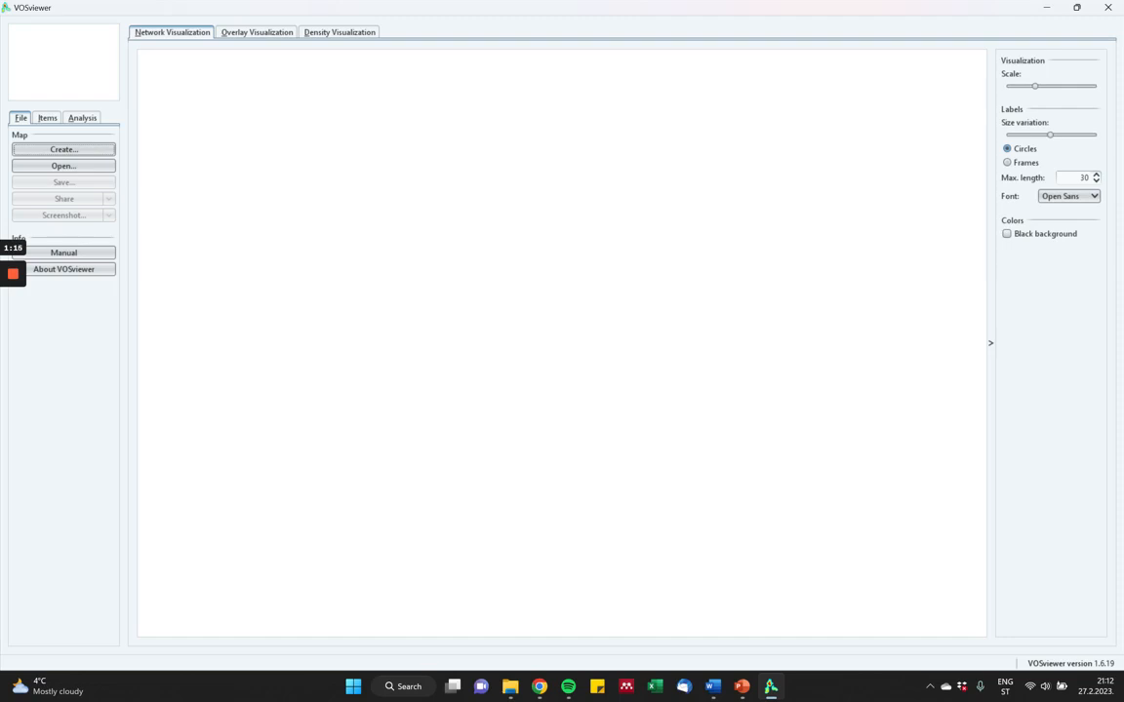
Start a new map based on bibliographic data read from bibliographic database files.
left_click(63, 149)
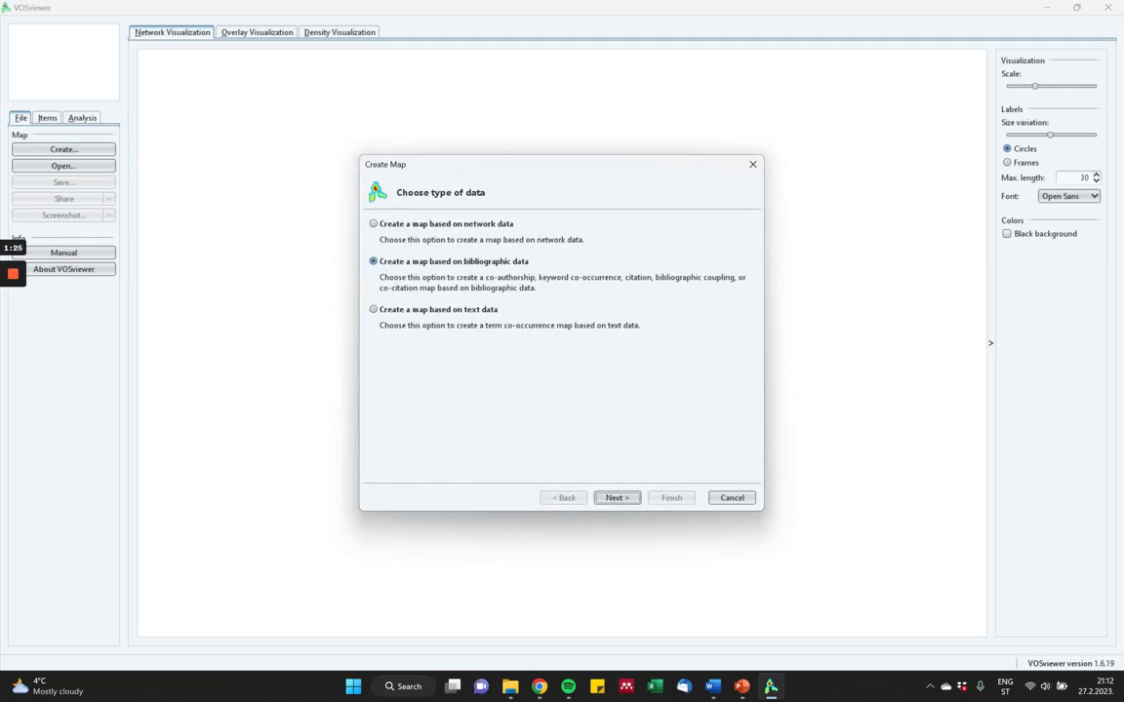
key("Return")
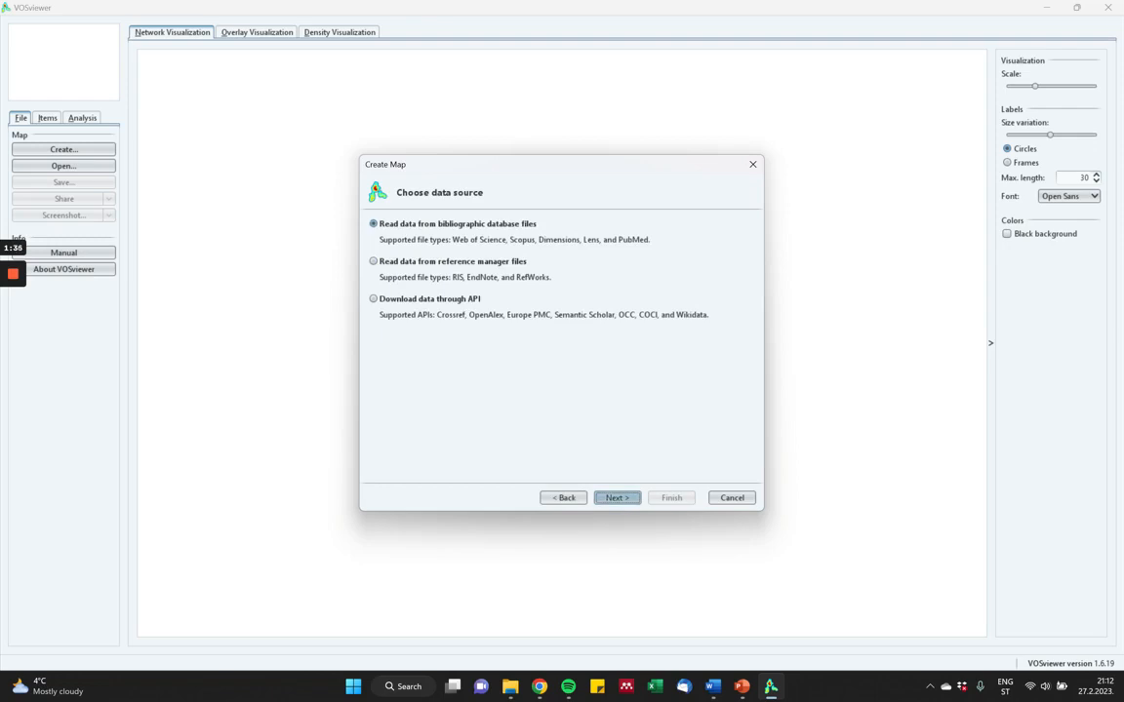
left_click(617, 497)
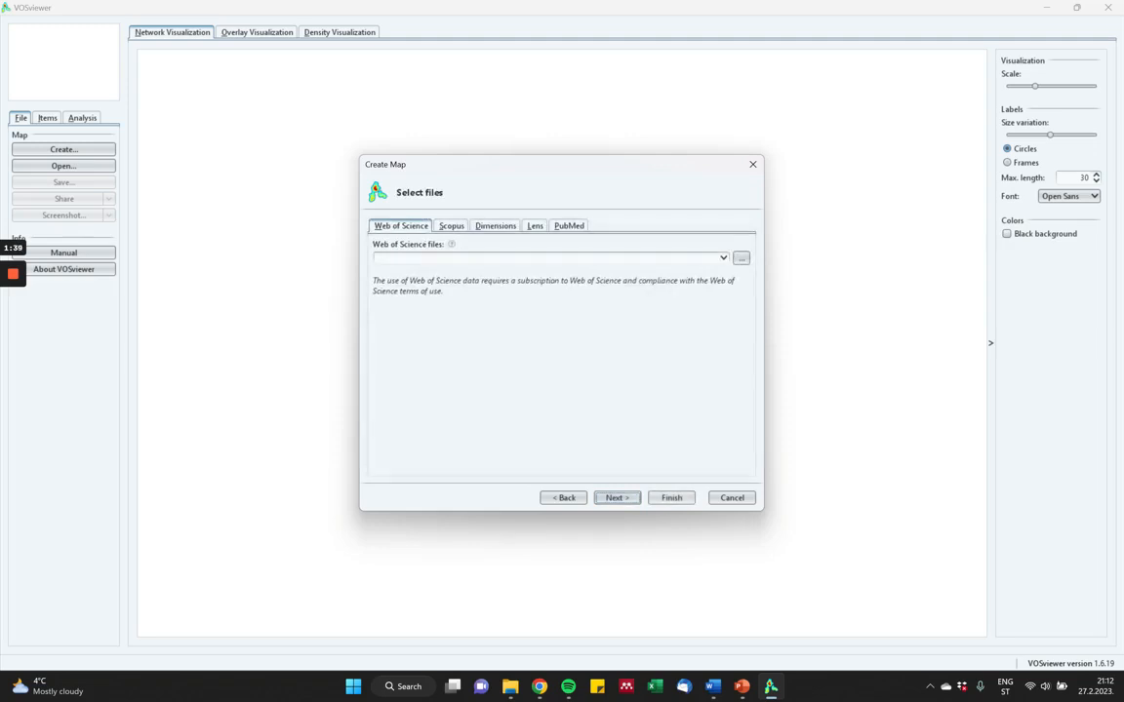
Load the Web of Science files savedrecs (1).txt, savedrecs (2).txt and savedrecs.txt from the bibliographic data folder as the map's source.
left_click(741, 257)
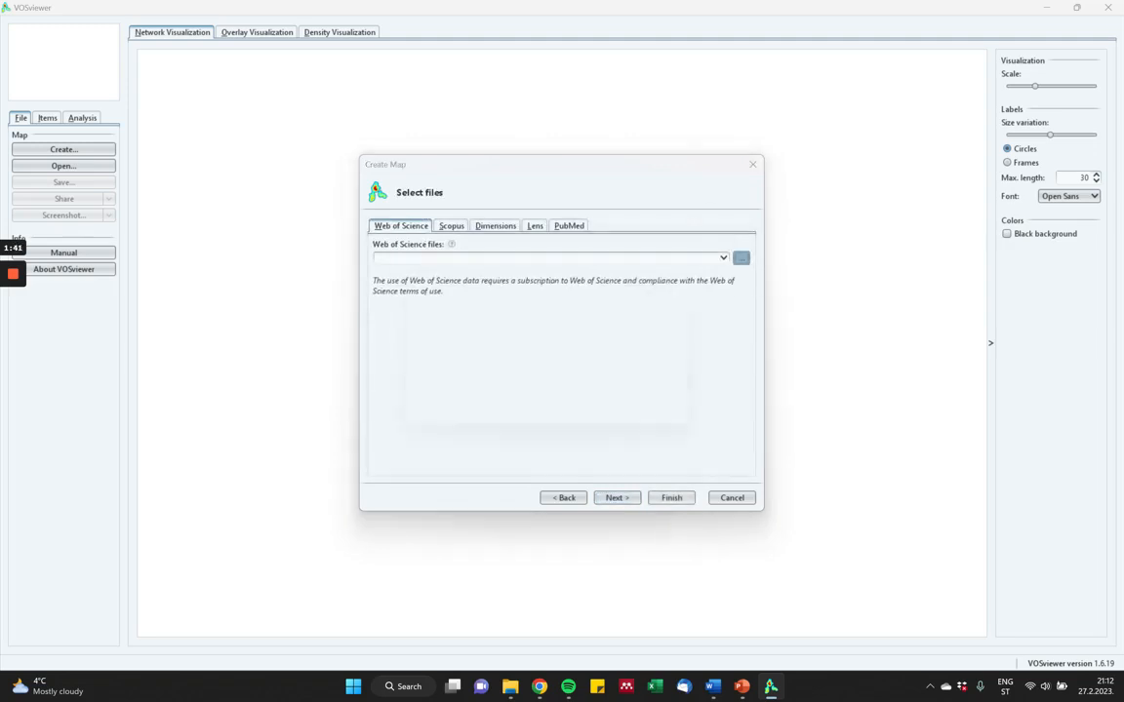
double_click(449, 272)
left_click(448, 272)
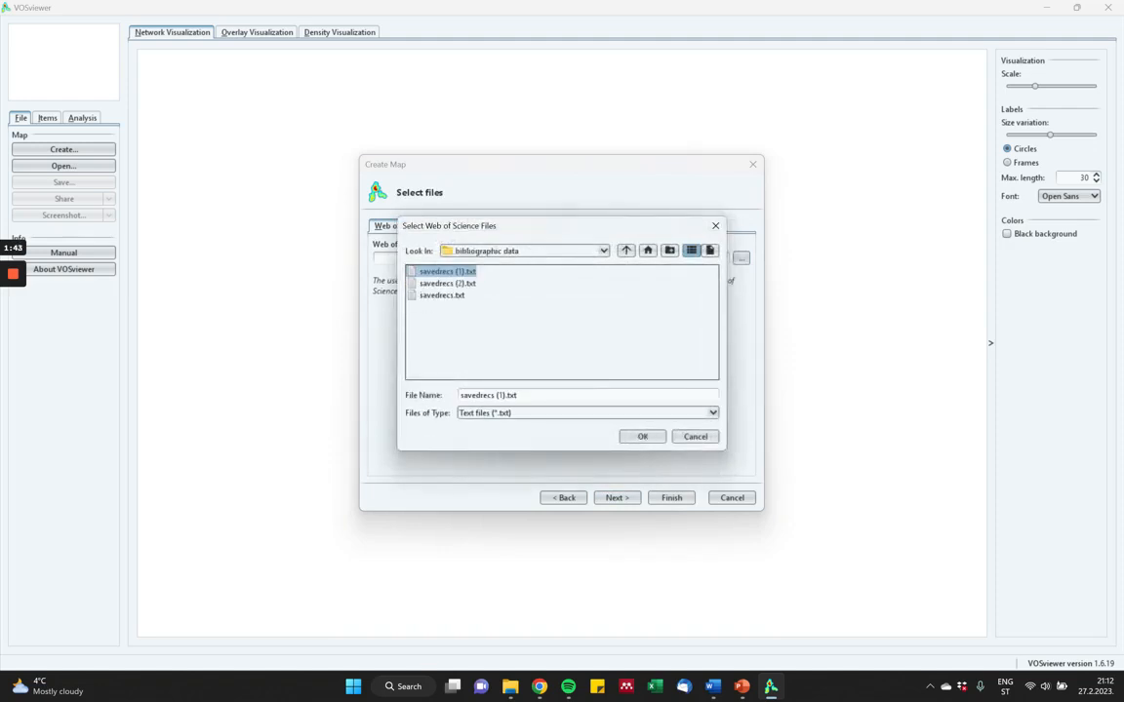
left_click(448, 284, "ctrl")
left_click(442, 296, "ctrl")
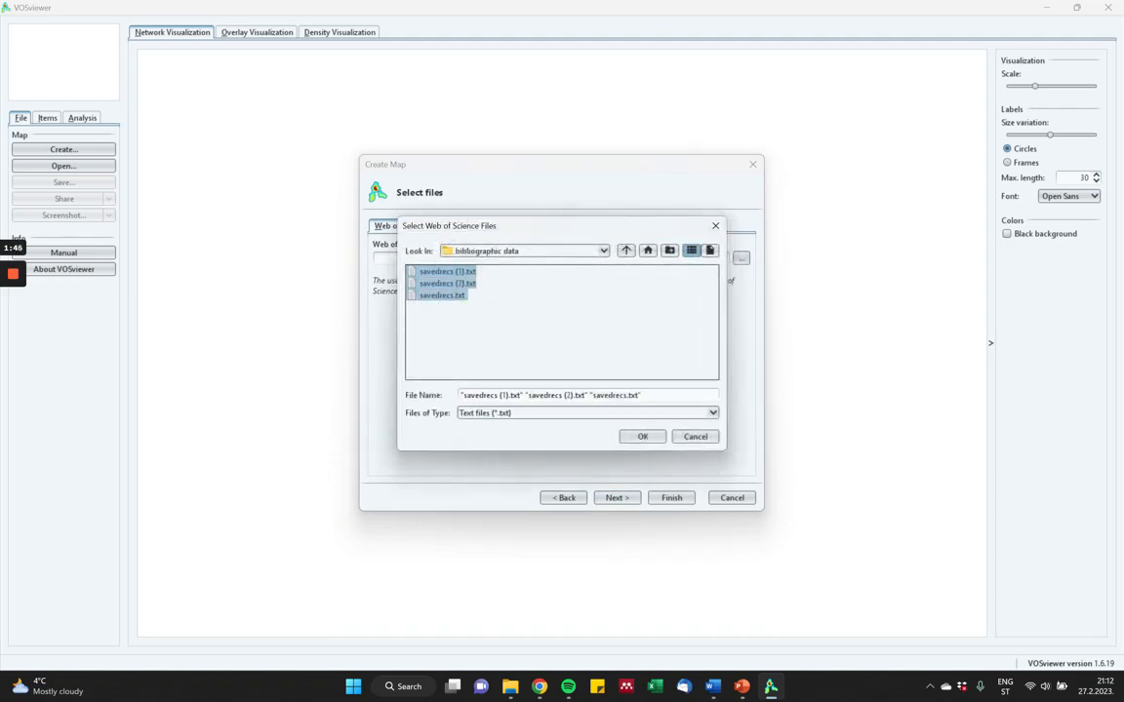
left_click(639, 436)
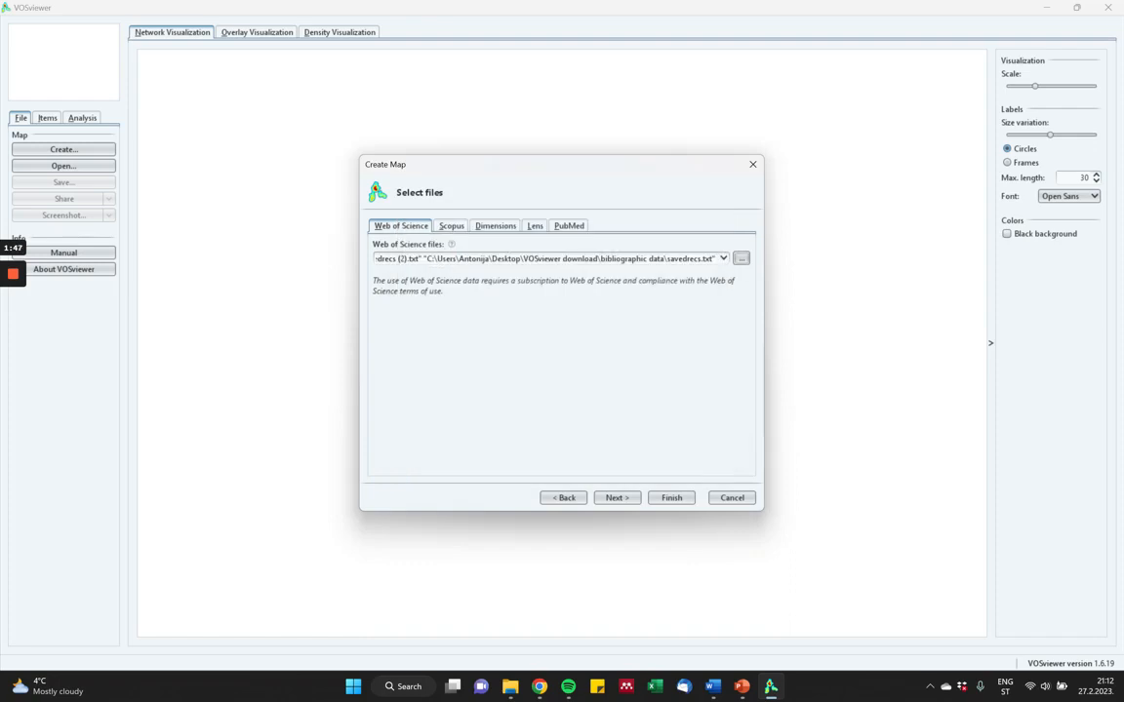
left_click(616, 497)
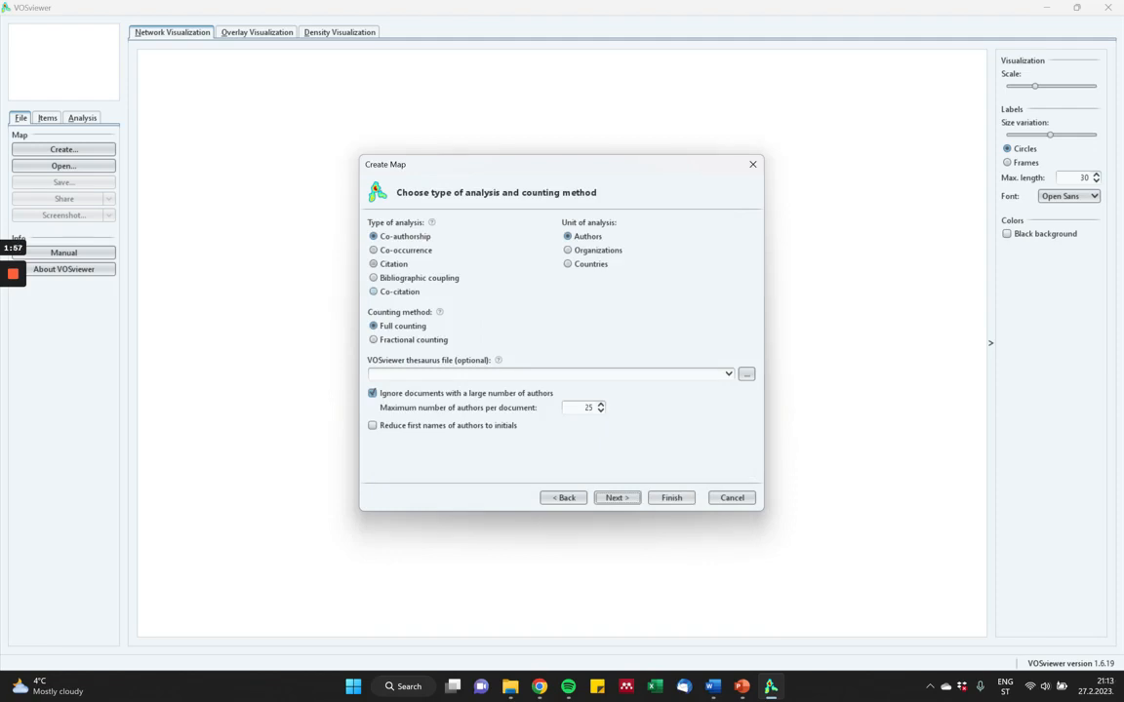
Choose co-occurrence analysis of all keywords with full counting.
left_click(374, 251)
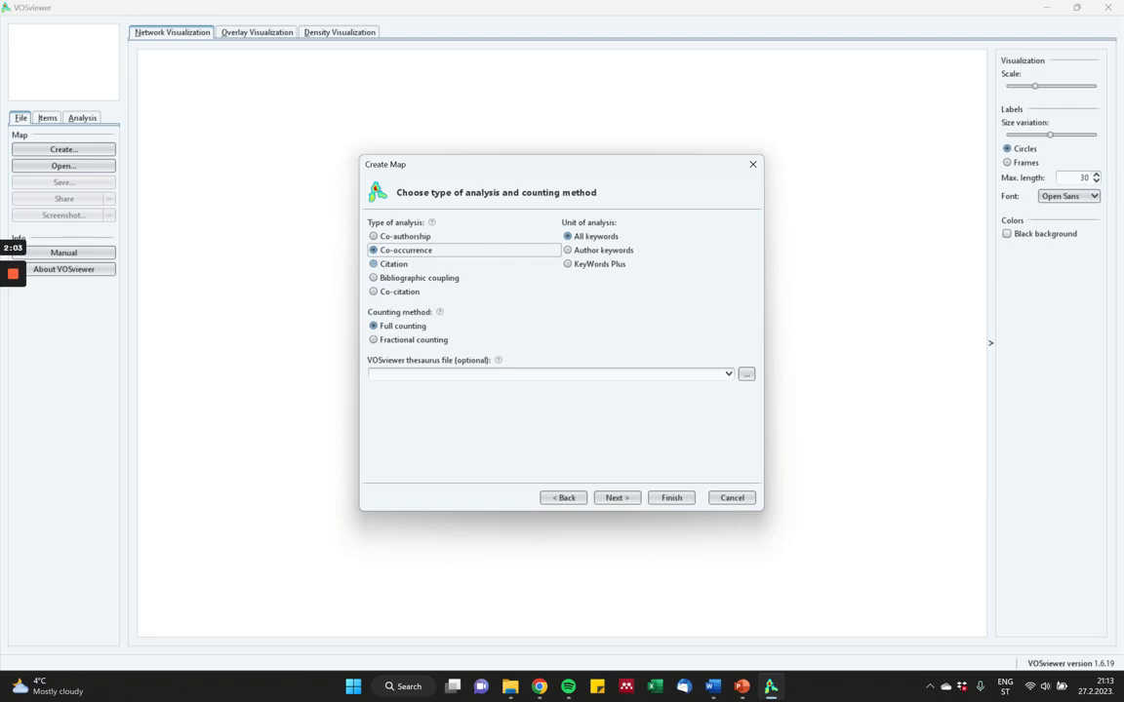
left_click(568, 237)
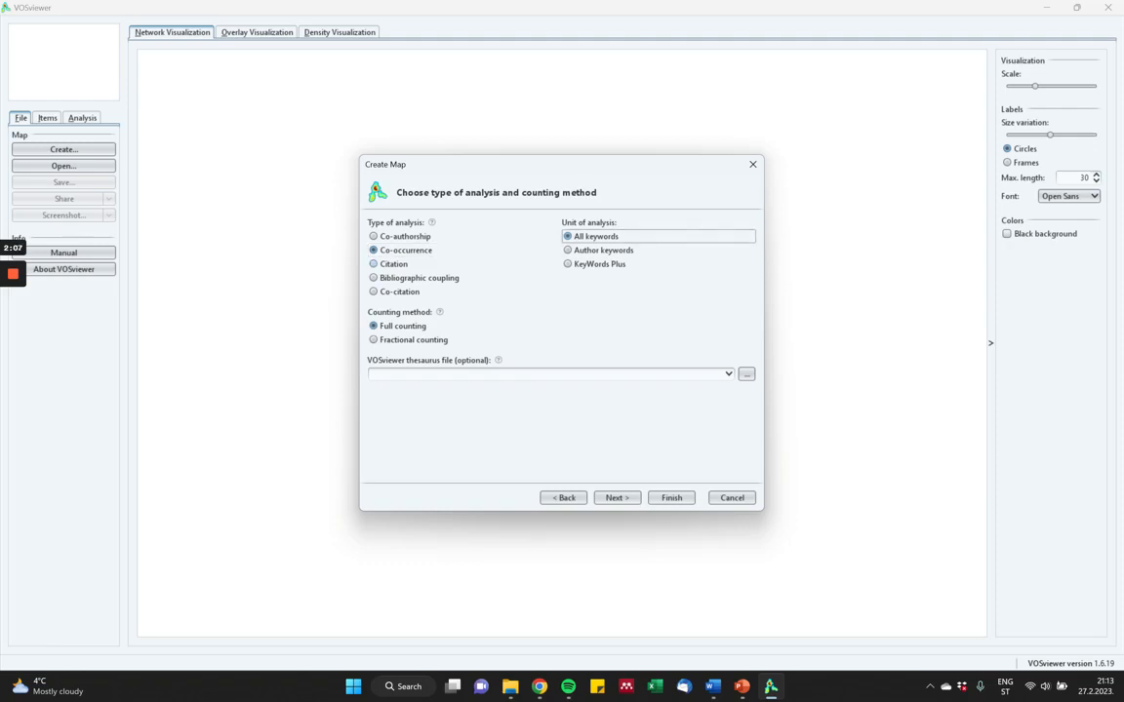
left_click(616, 498)
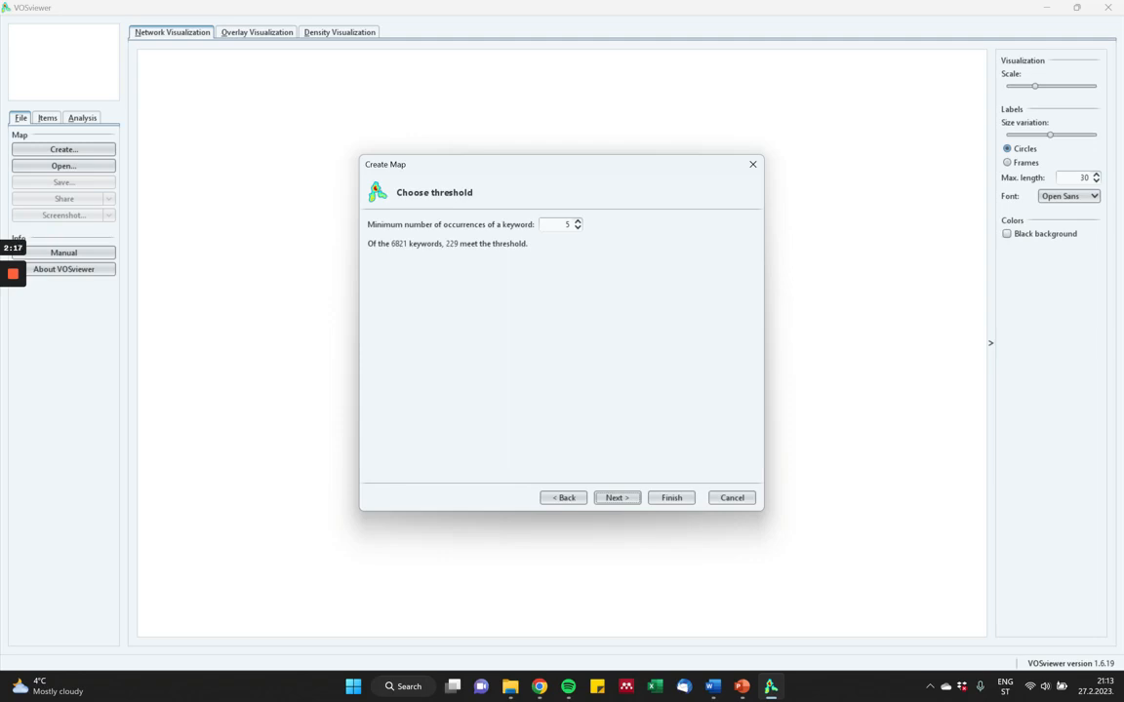
Set the minimum number of occurrences of a keyword to 10 and accept 70 keywords to be selected.
double_click(566, 224)
type("10")
key("Return")
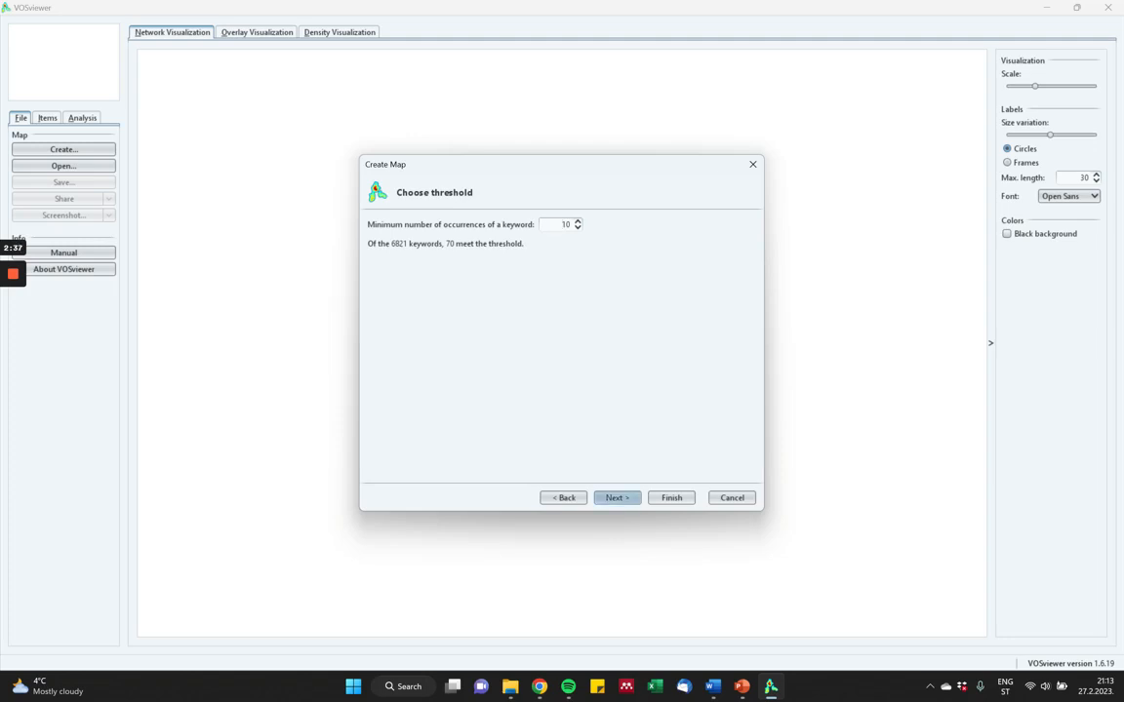
key("Return")
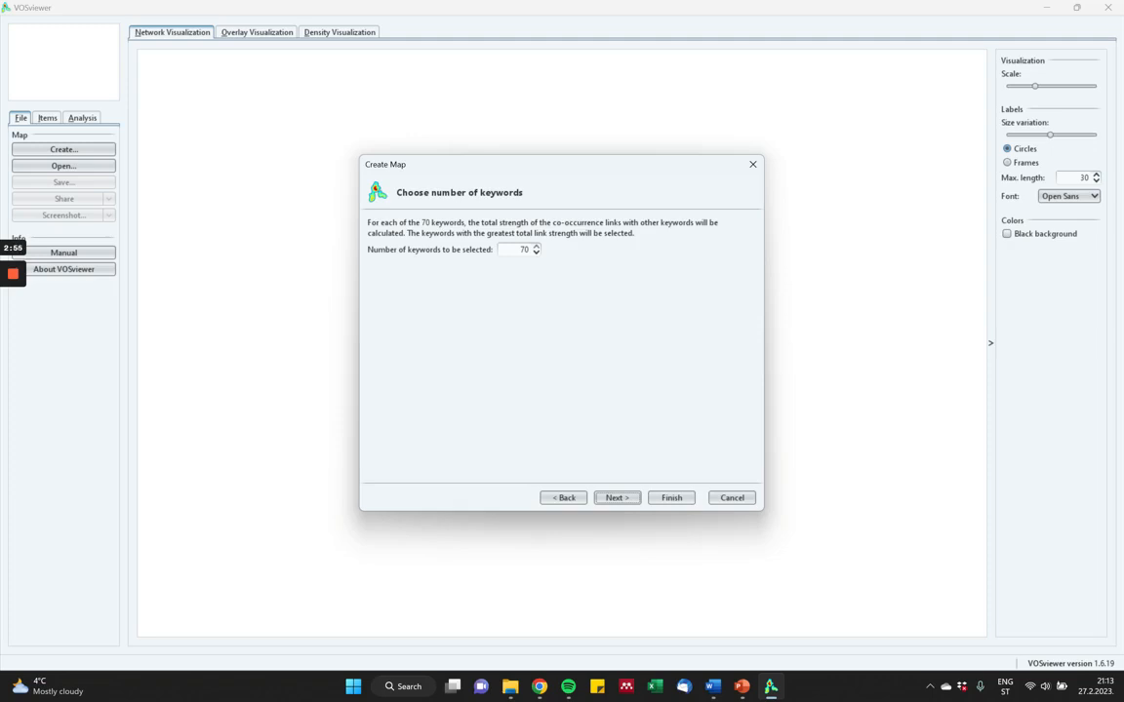
left_click(617, 497)
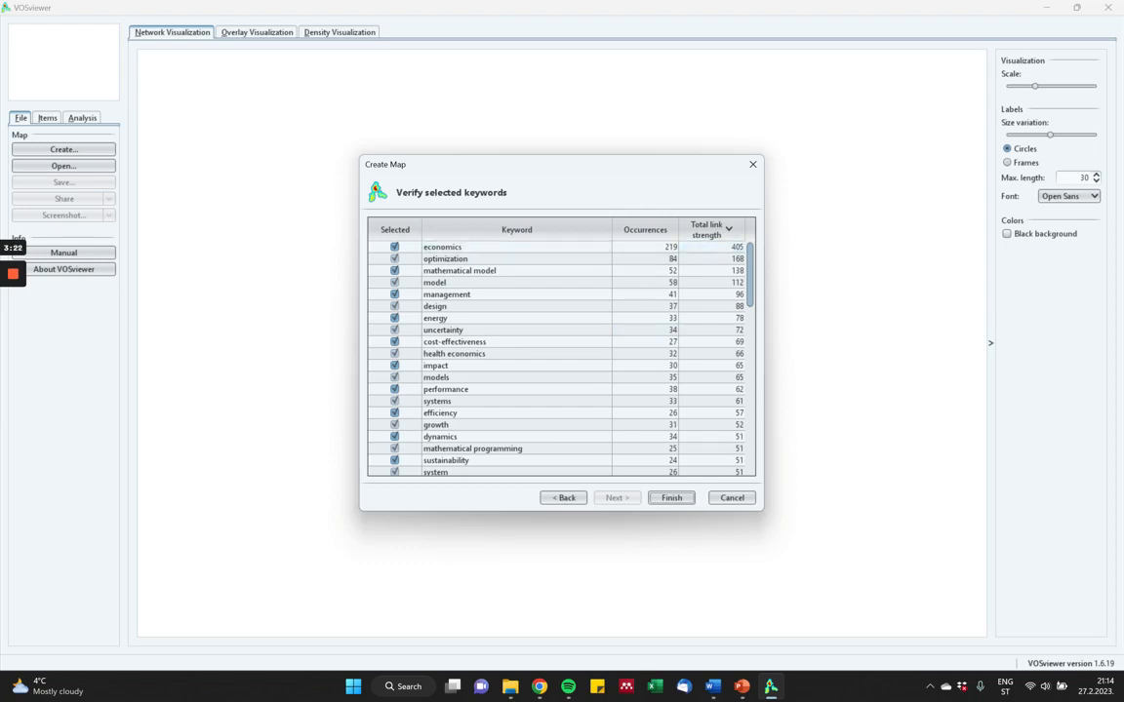
Export the selected keywords, with economics kept selected, to a text file named "keywords triae" and generate the map.
left_click(395, 247)
left_click(395, 247)
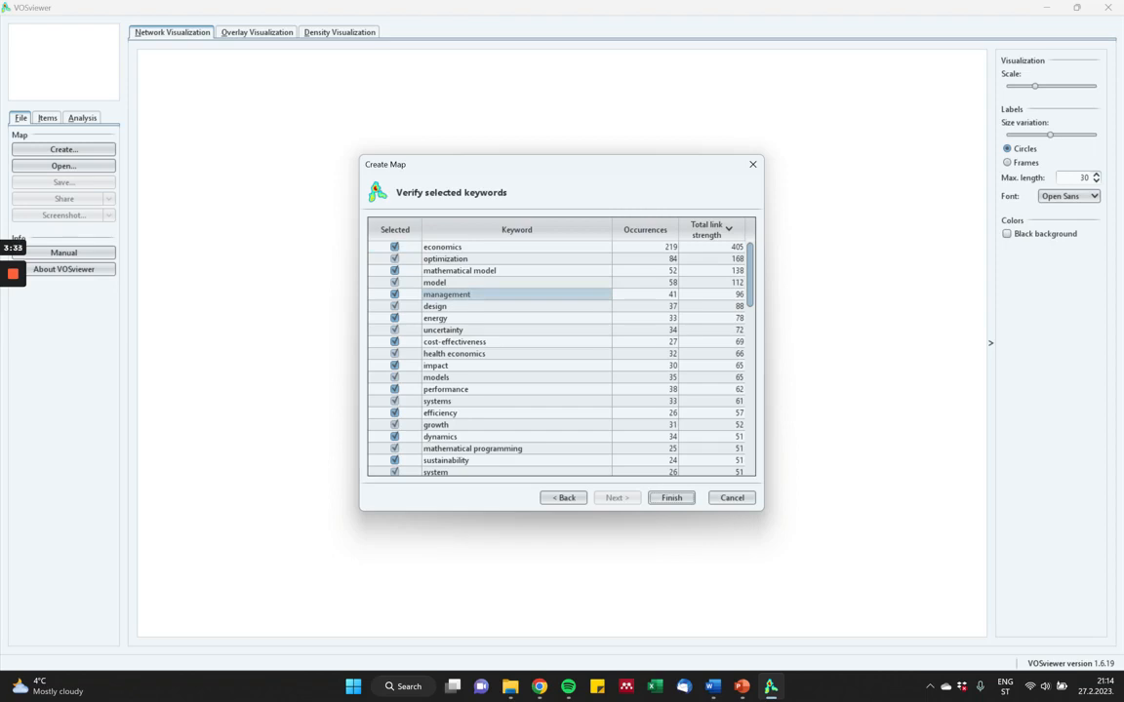
right_click(555, 297)
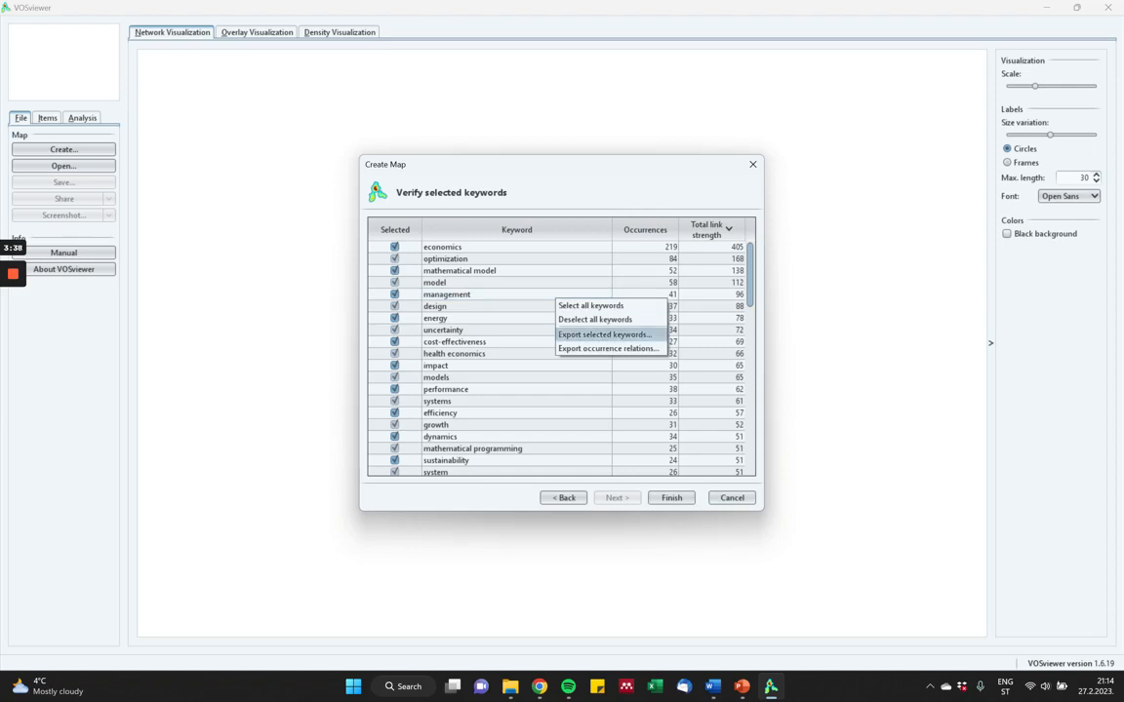
left_click(604, 334)
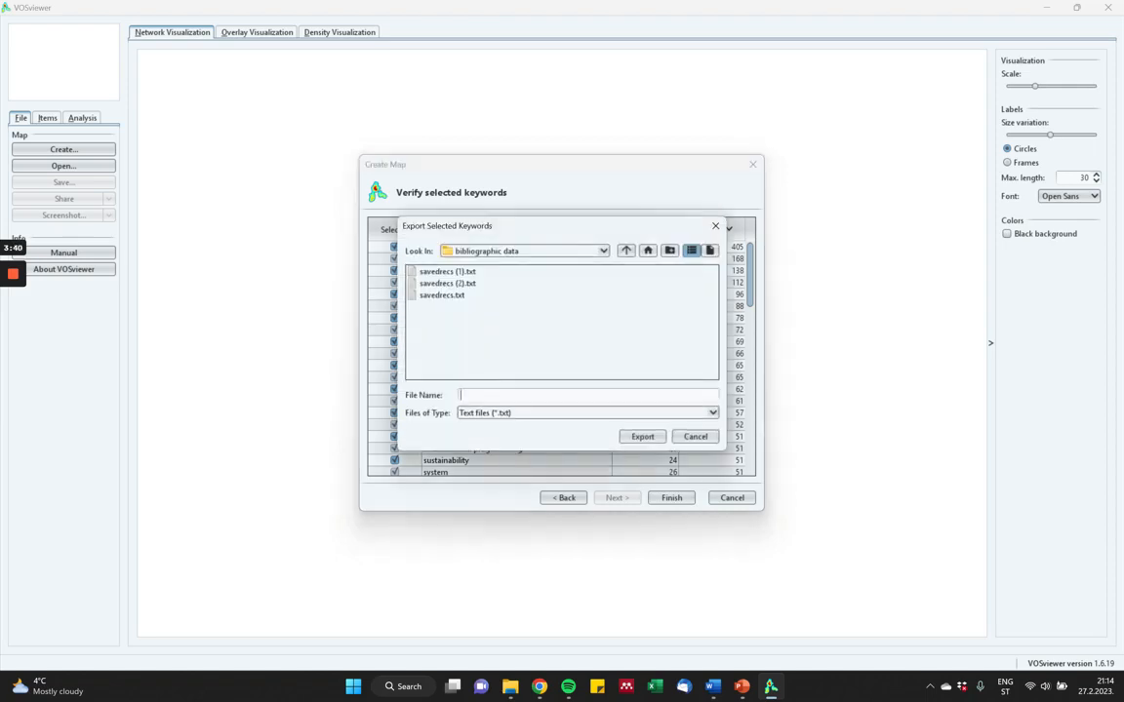
type("keywords")
type(" tria")
type("e")
key("Return")
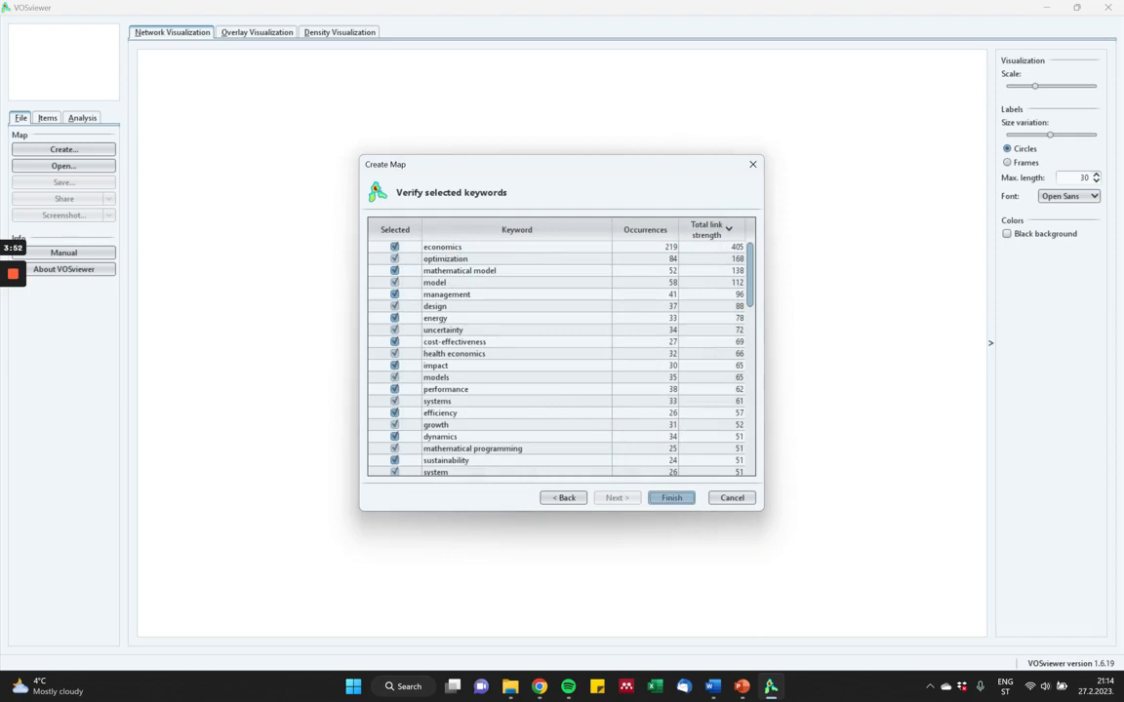
key("Return")
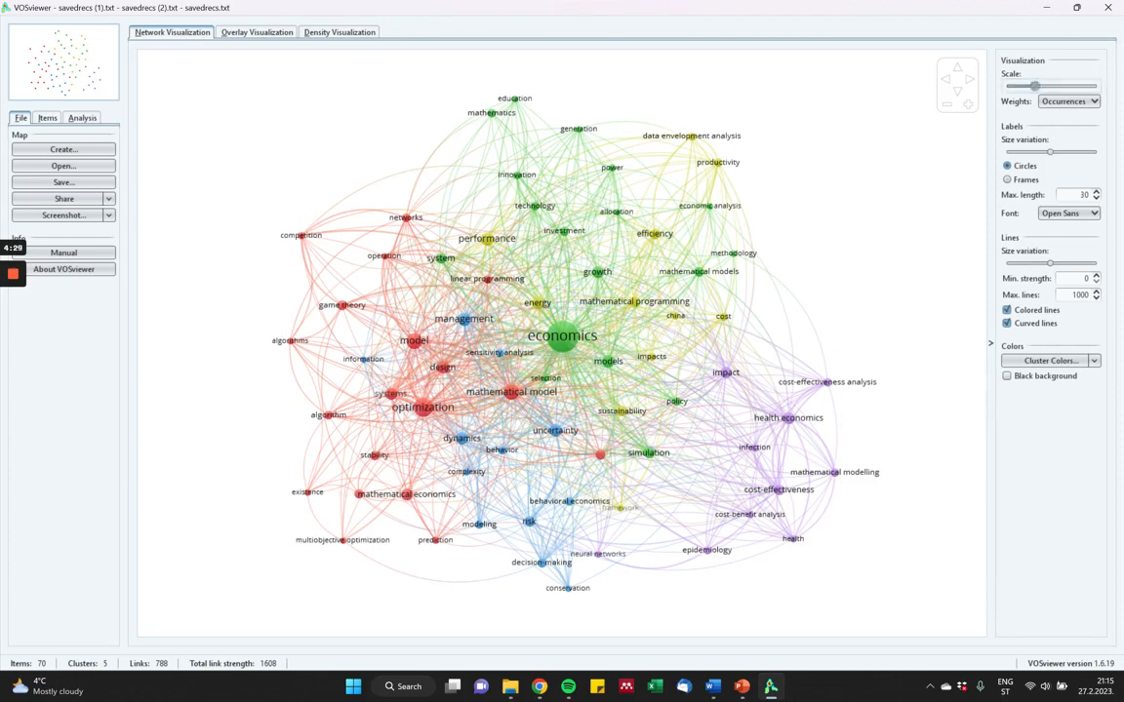
Enlarge the network's visualization scale, try weighting the items by Links, and set the weights back to Occurrences.
left_click_drag(1035, 85, 1059, 86)
left_click(1069, 102)
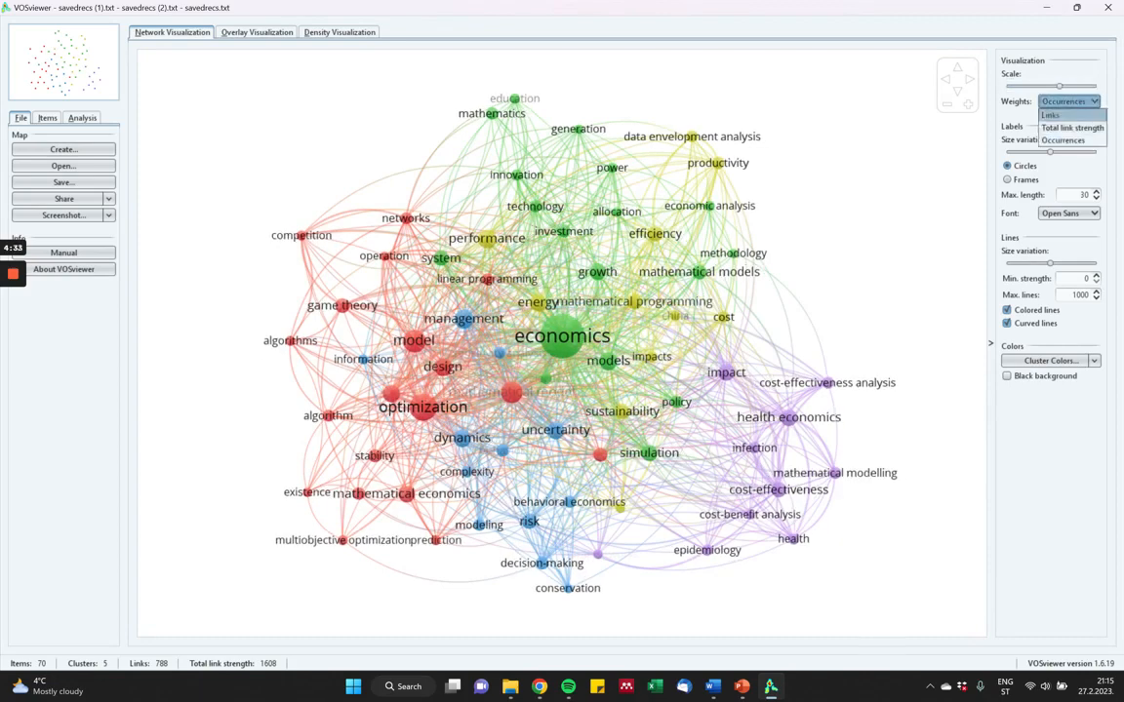
left_click(1050, 115)
left_click(1069, 101)
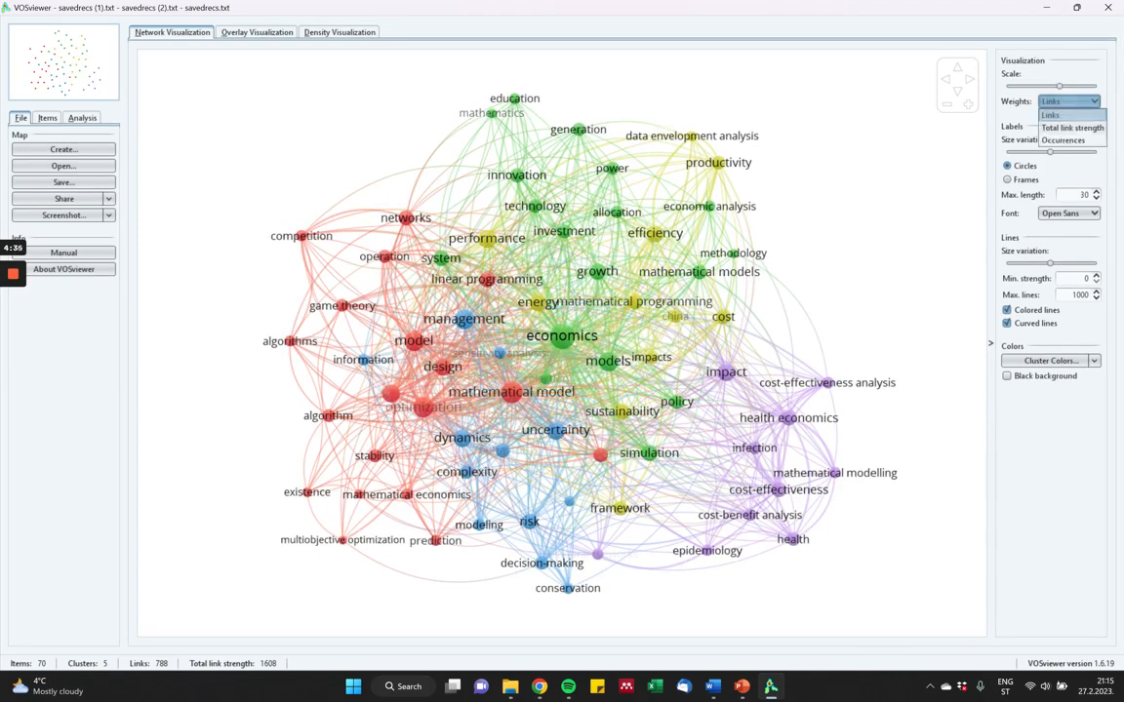
left_click(1063, 140)
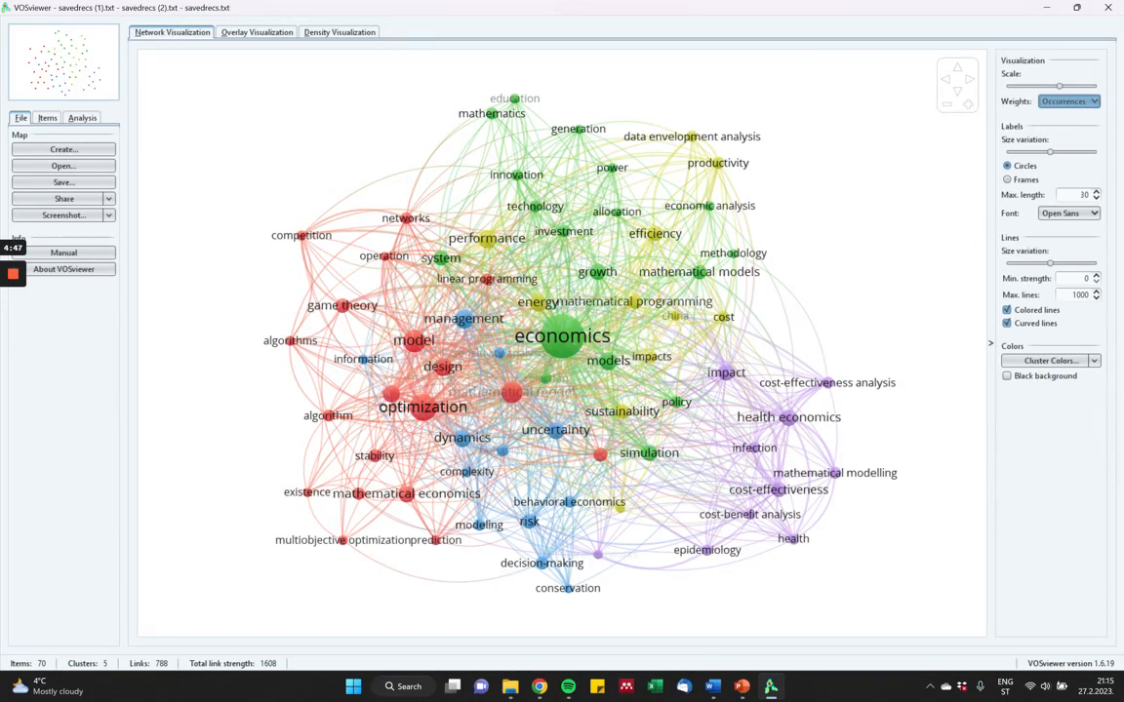
Increase the label size variation, preview the items as frames, and return them to circles.
left_click_drag(1049, 151, 1072, 151)
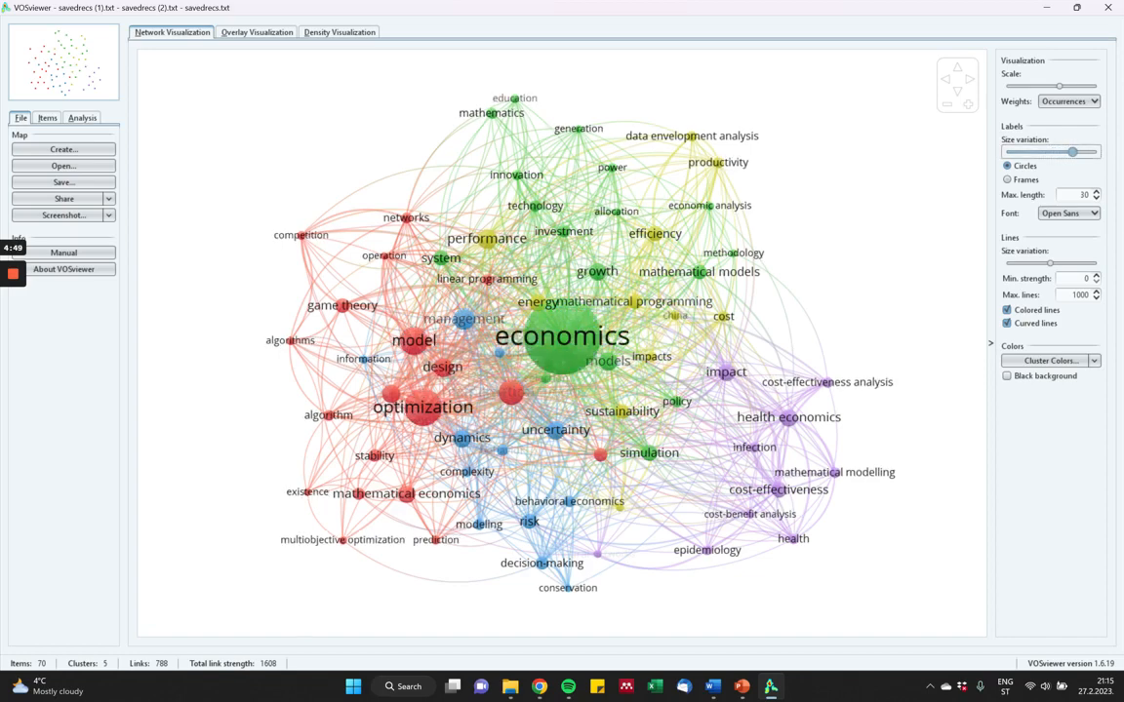
left_click(1006, 179)
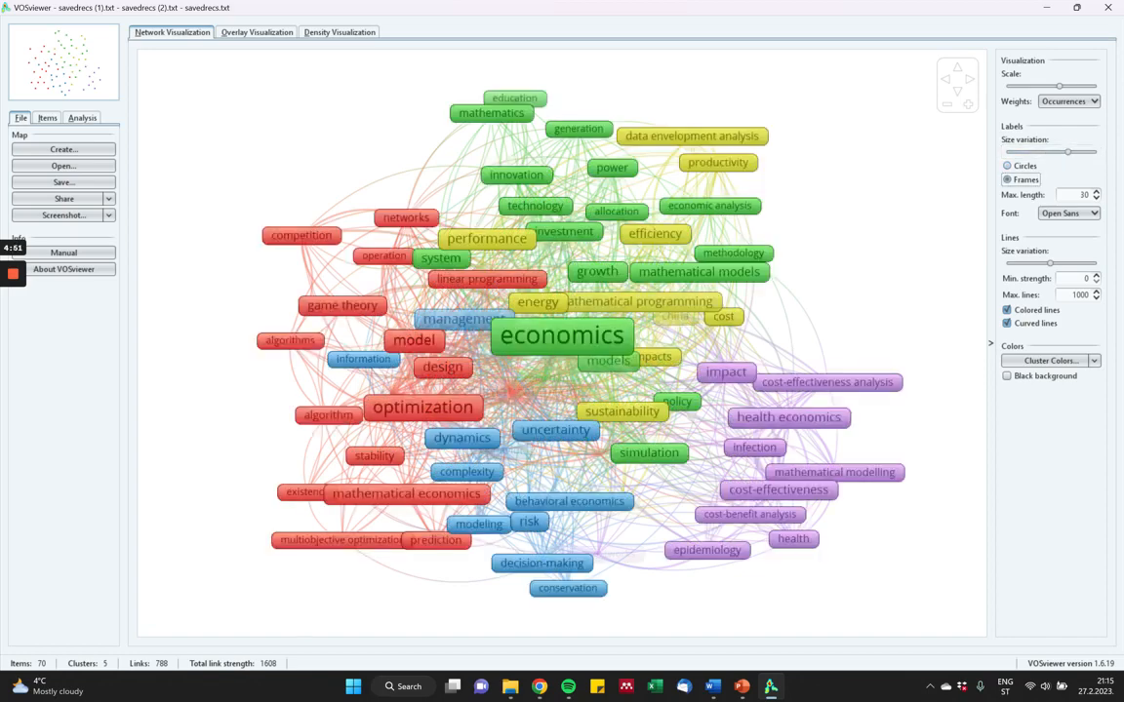
left_click(1007, 166)
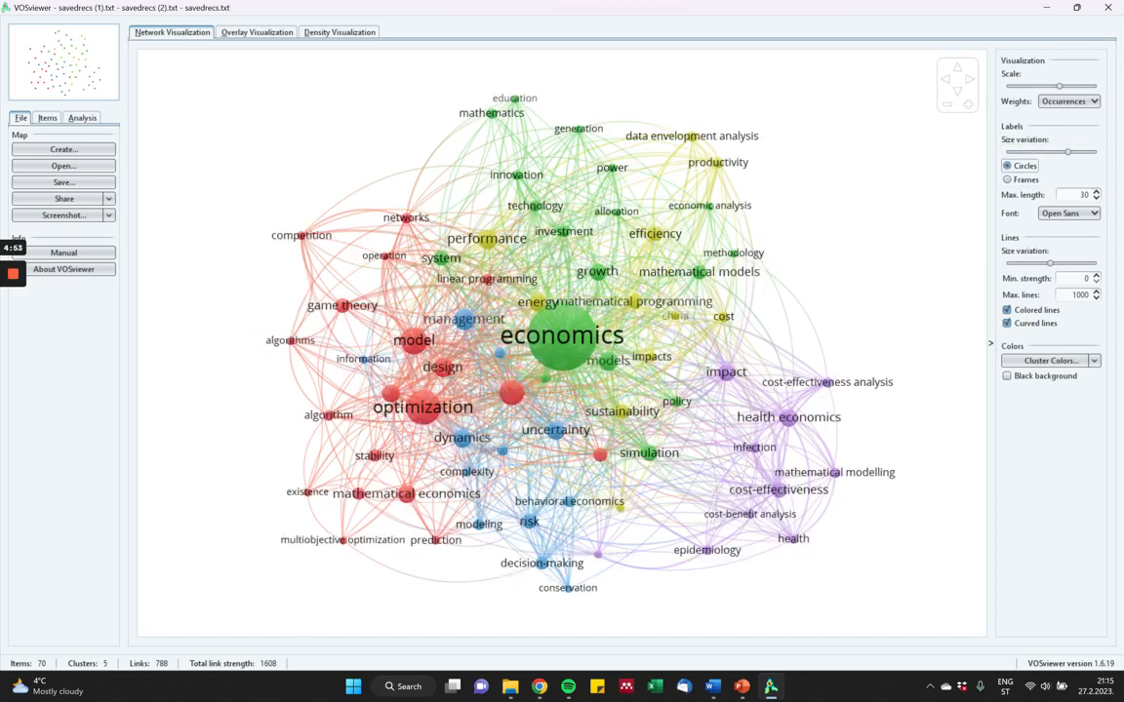
Set the maximum label length to 39 and the label font to SansSerif.
left_click(1096, 193)
left_click(1094, 213)
left_click(1055, 227)
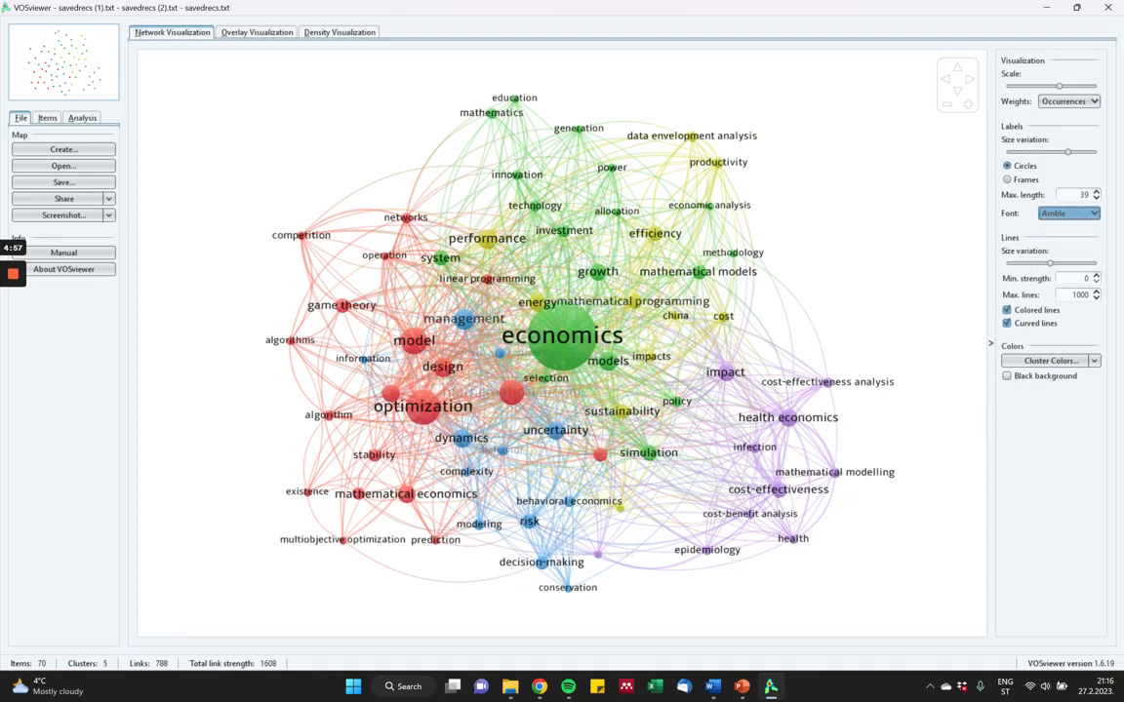
key("Down")
key("Down")
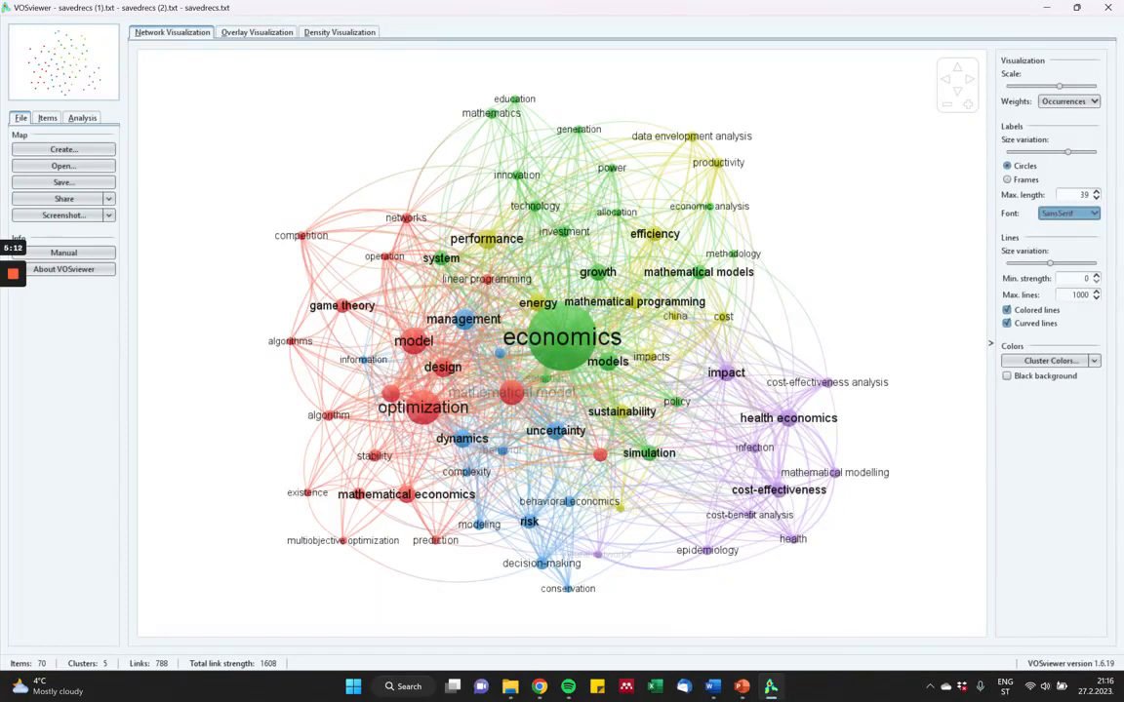
Raise the line size variation to its maximum and test colored and curved lines, leaving both options enabled.
left_click_drag(1050, 264, 1094, 263)
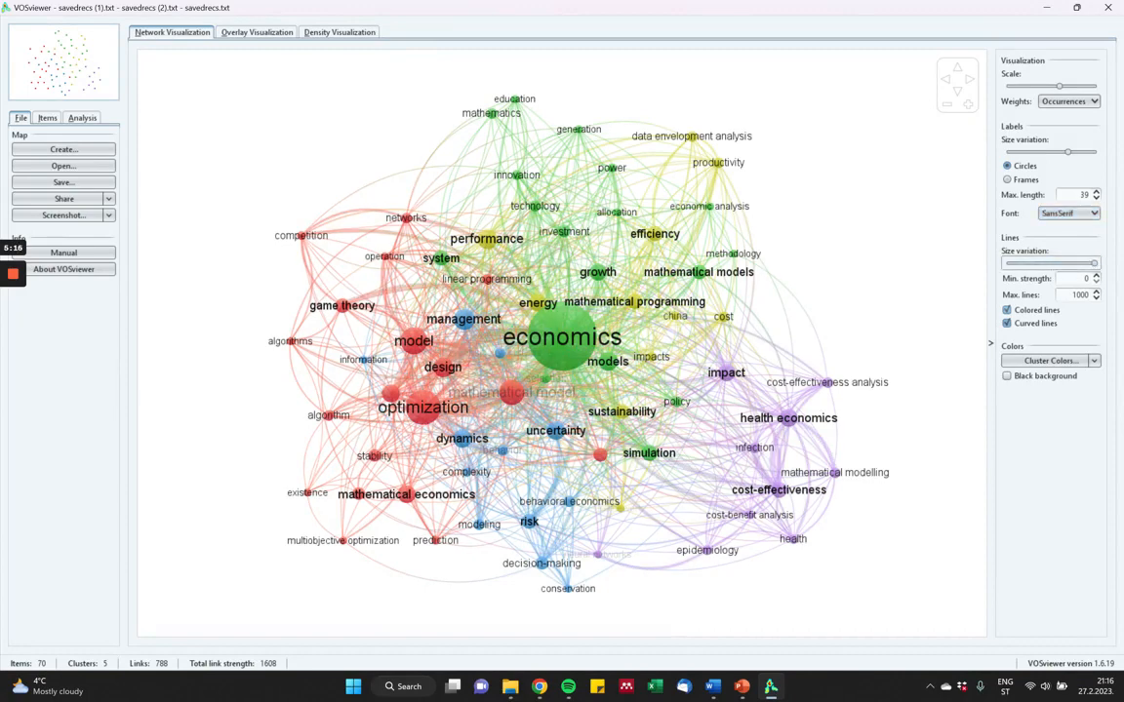
left_click(1006, 309)
left_click(1007, 310)
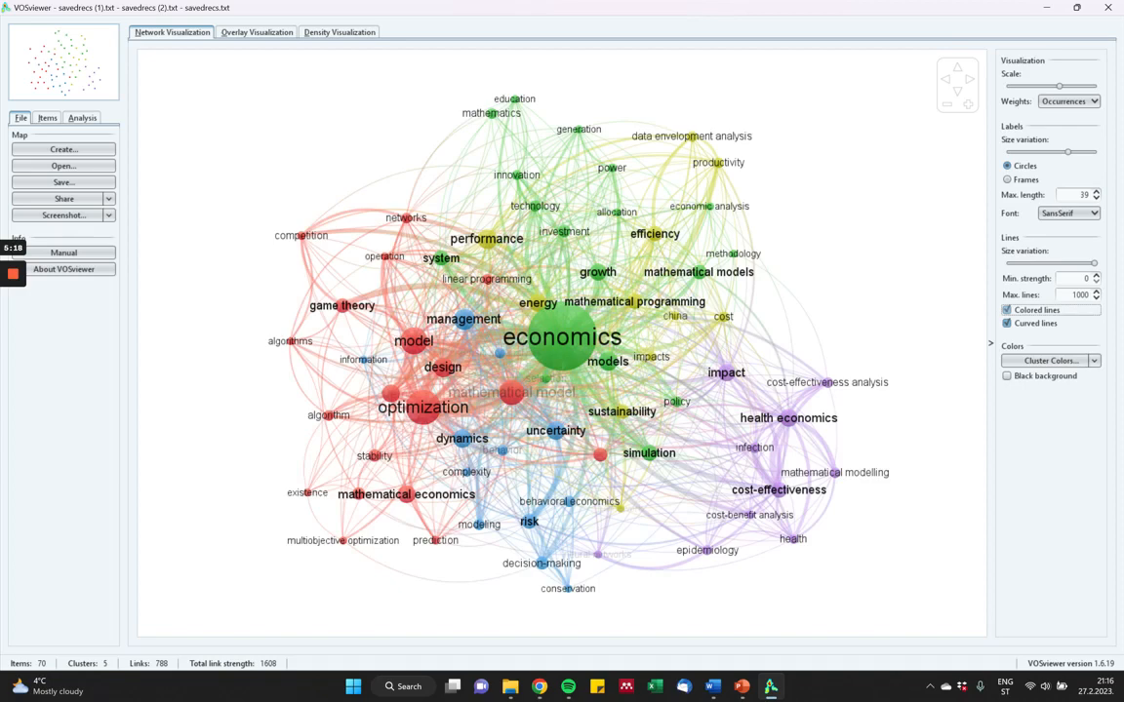
left_click(1007, 323)
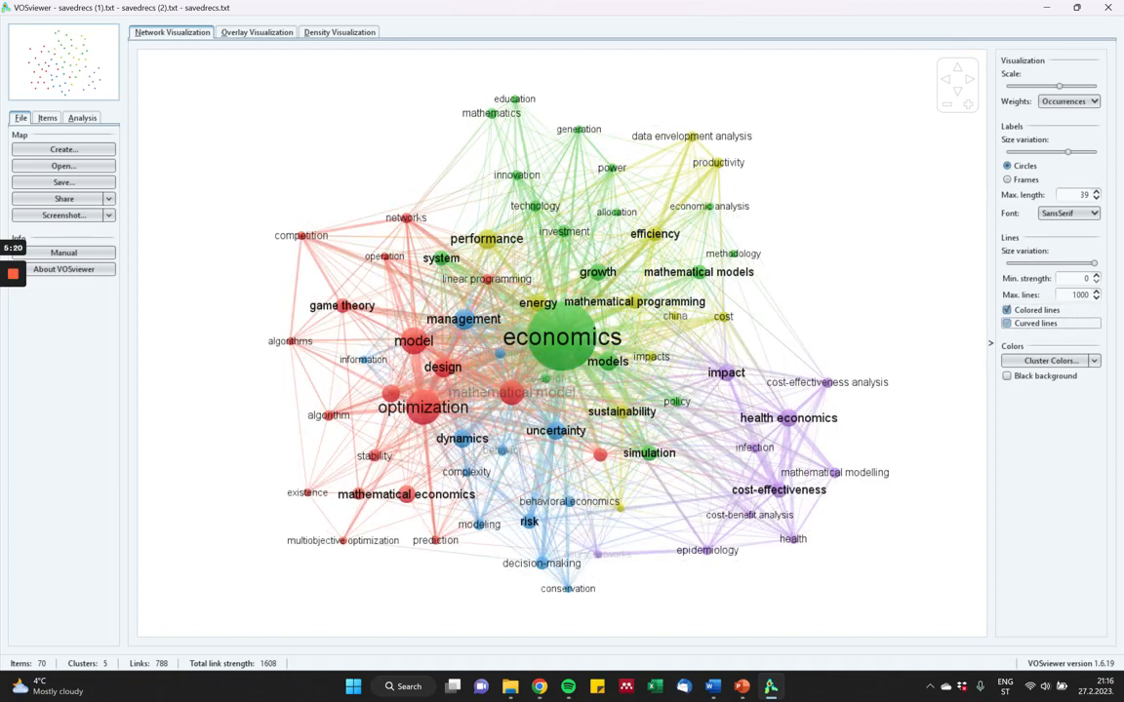
left_click(1007, 323)
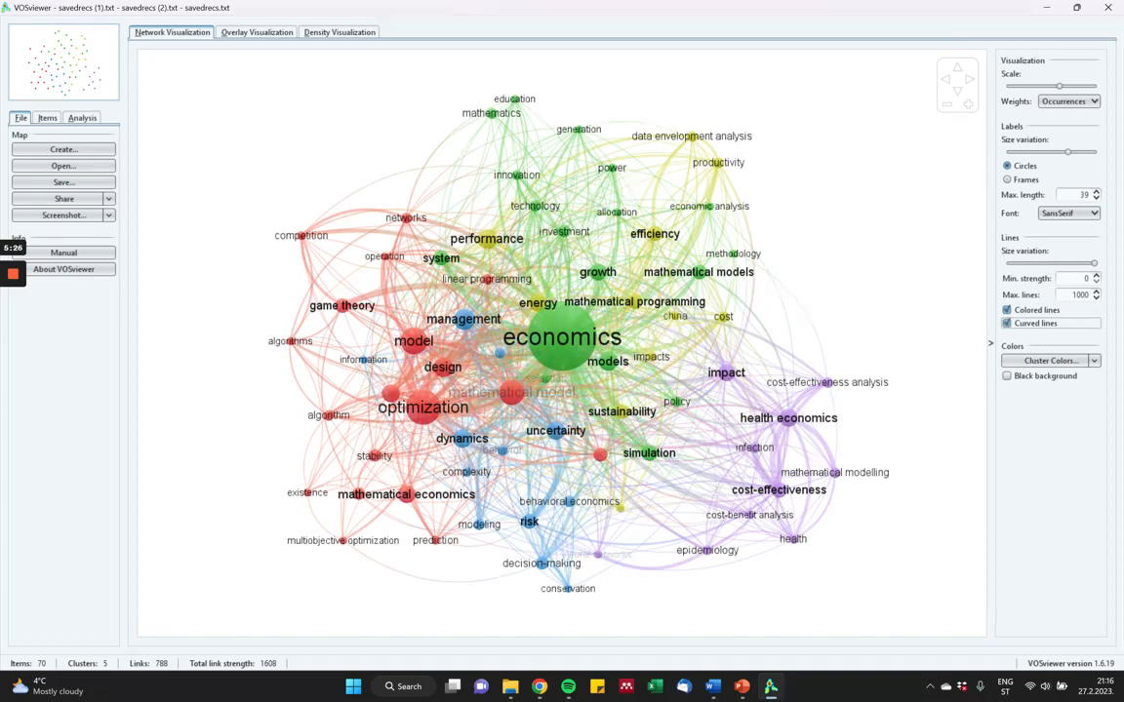
Change the color of Cluster 4 to a grey-green with red 155, green 189 and blue 179.
left_click(1093, 360)
left_click(1025, 375)
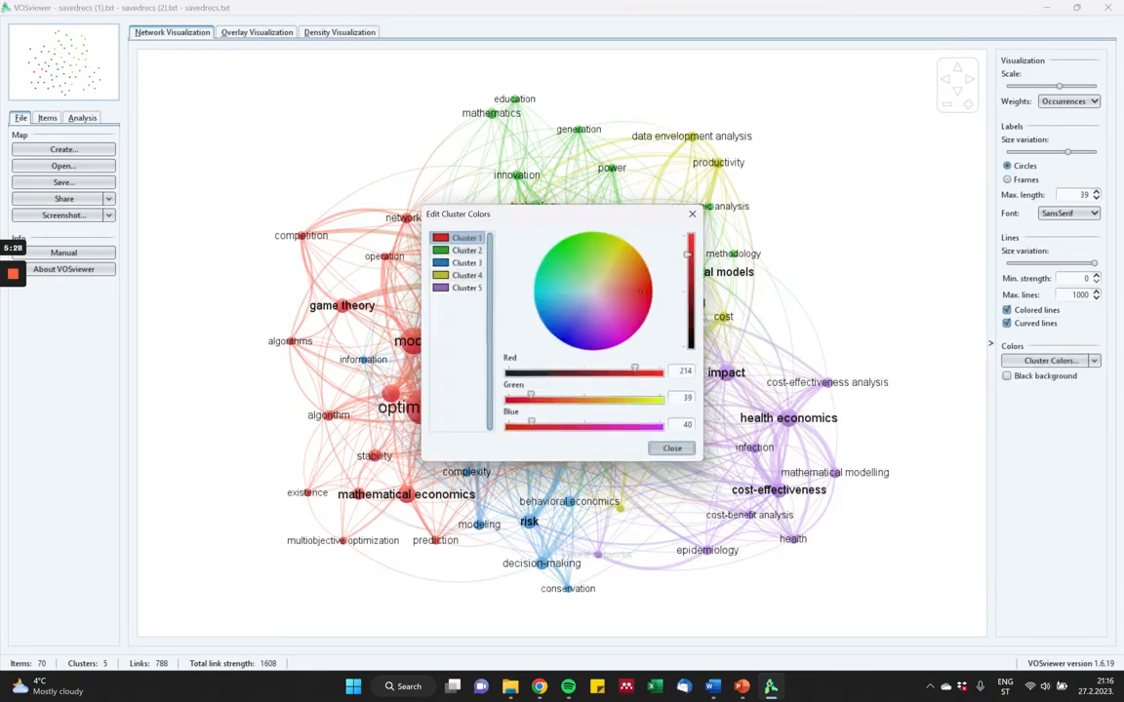
left_click(466, 250)
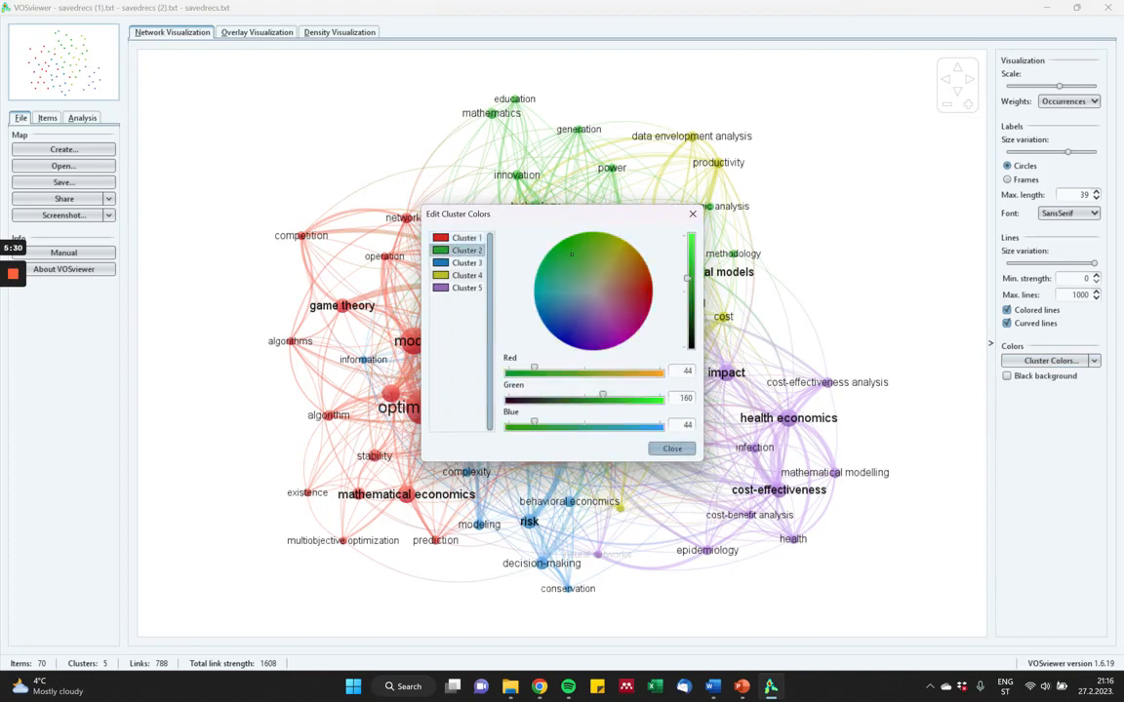
left_click(466, 276)
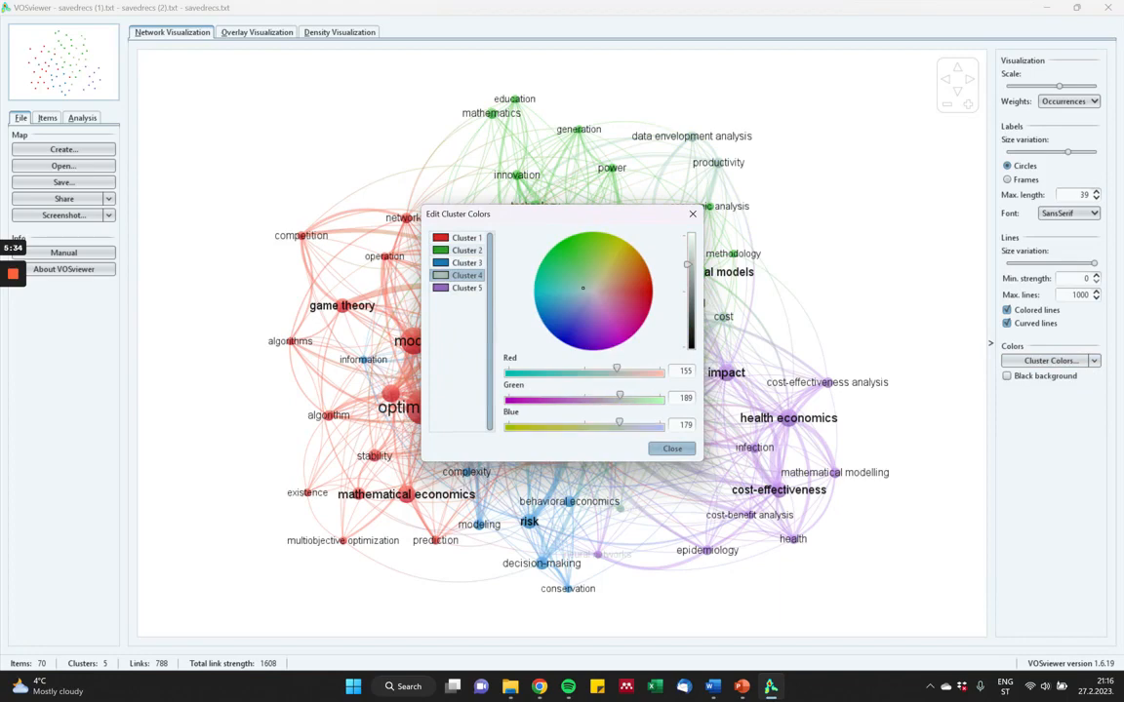
left_click(672, 448)
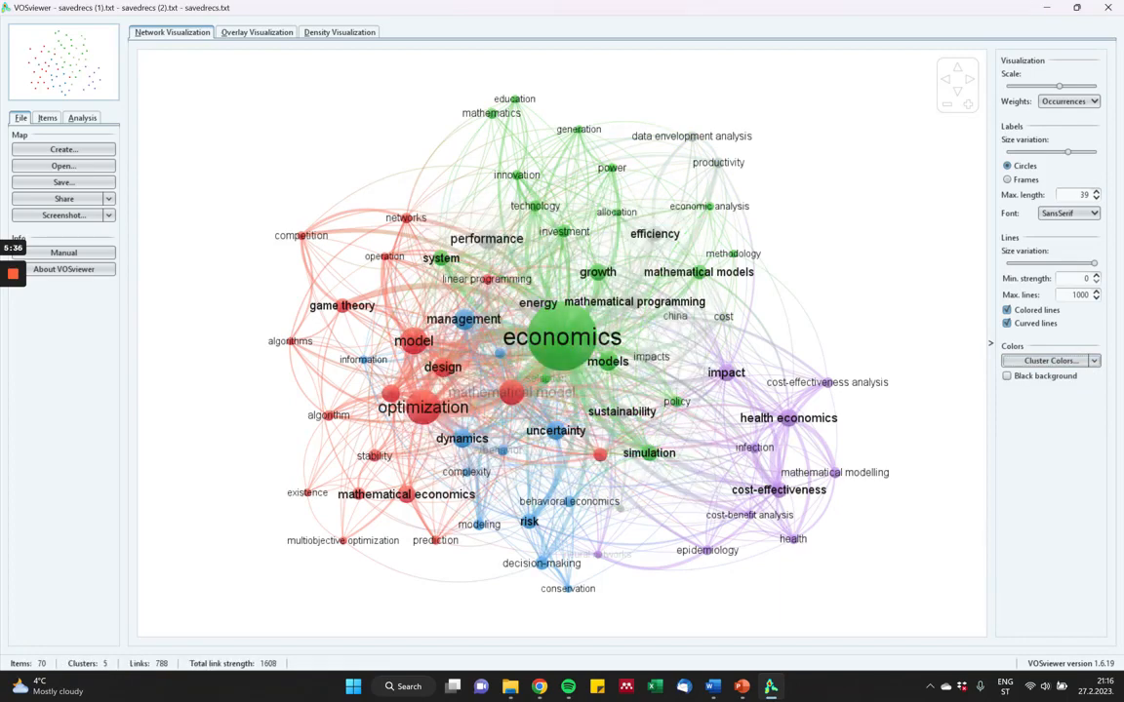
Preview the network map on a black background and turn that background off again.
left_click(1007, 376)
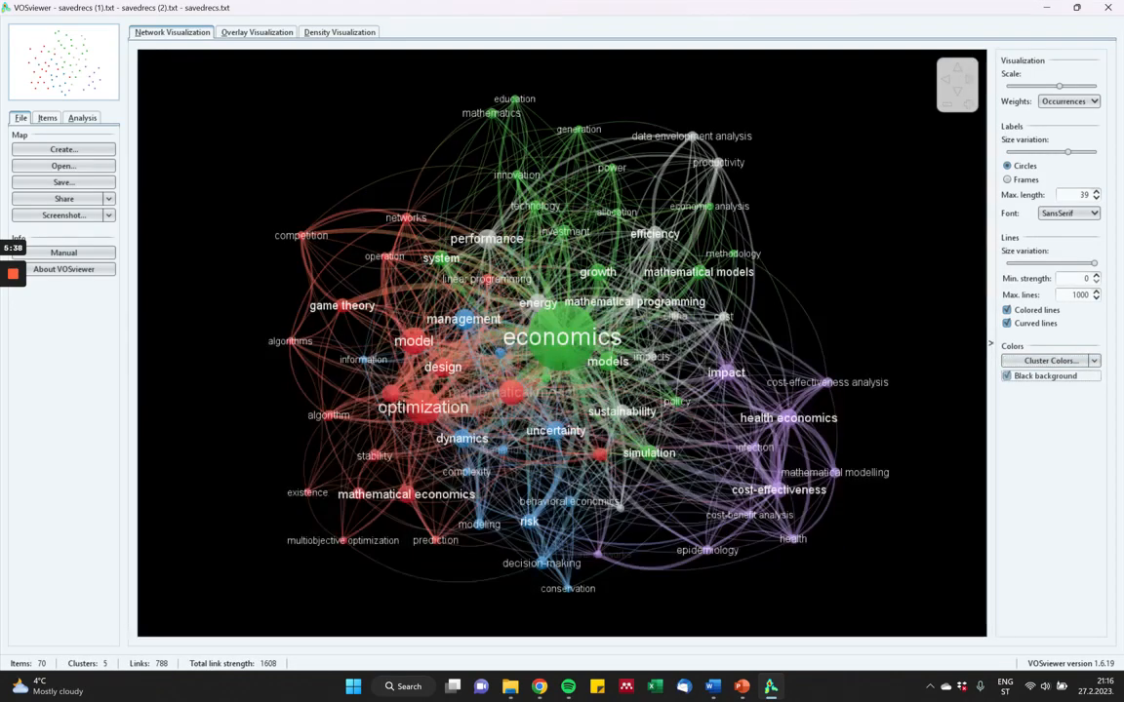
left_click(1007, 375)
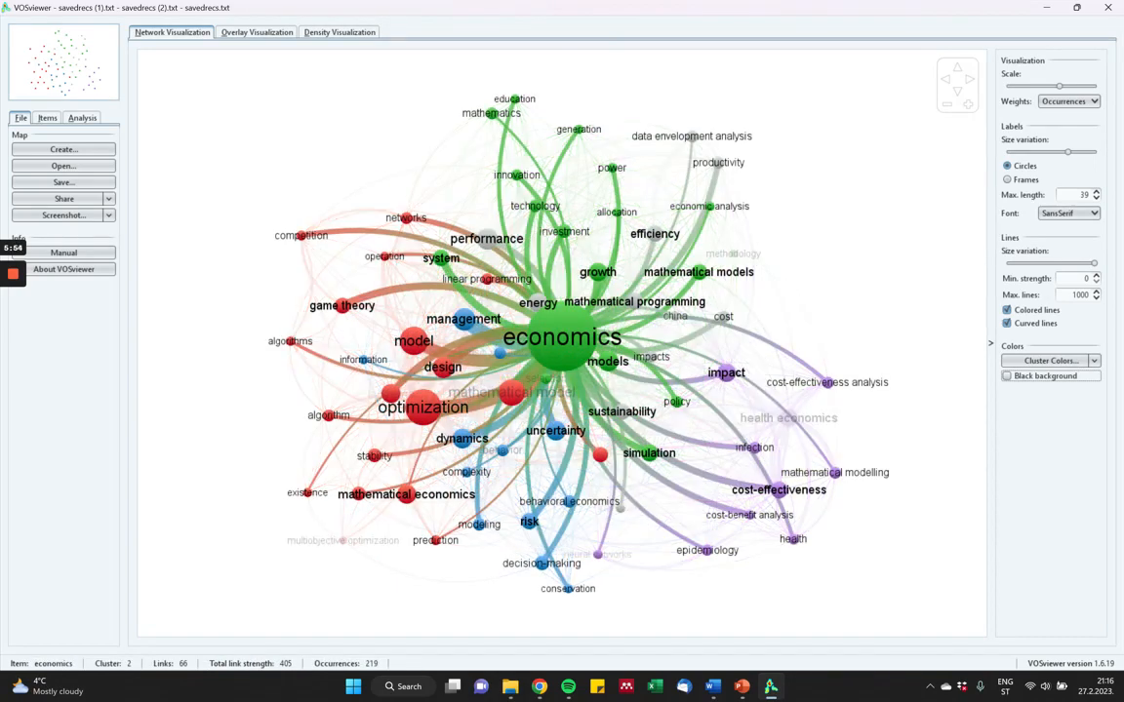
Examine the links around economics, management, model and design up close, and return to the full network.
scroll(562, 343, "up", 10)
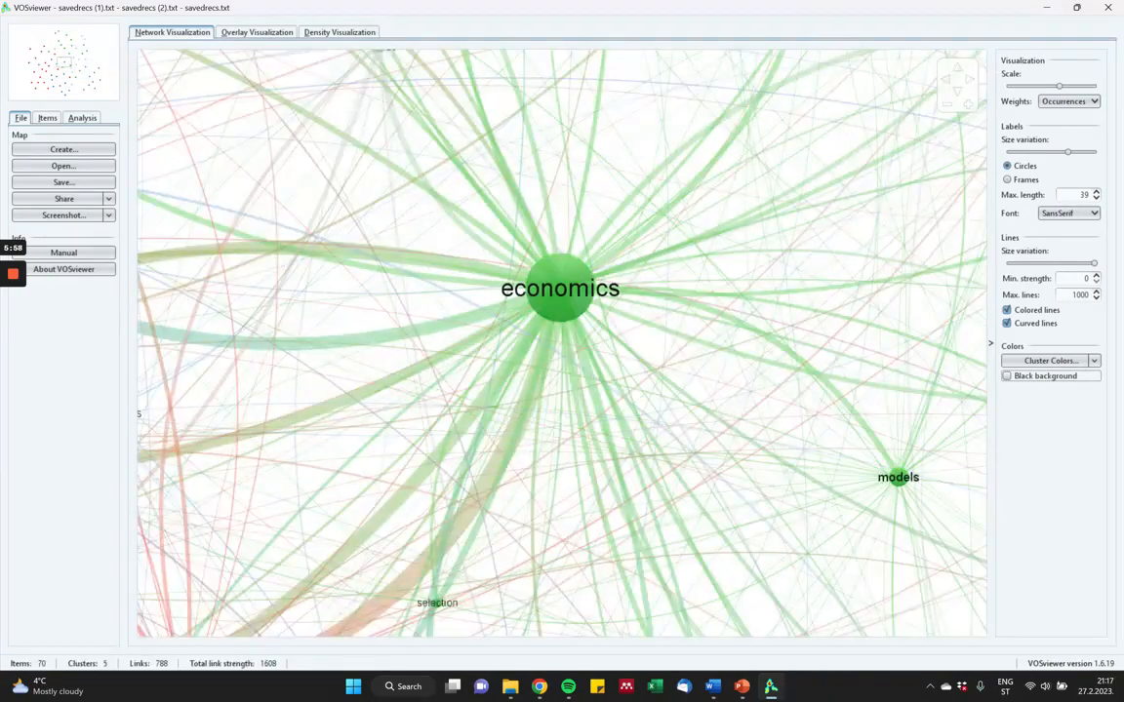
left_click_drag(390, 342, 768, 284)
left_click_drag(508, 448, 796, 484)
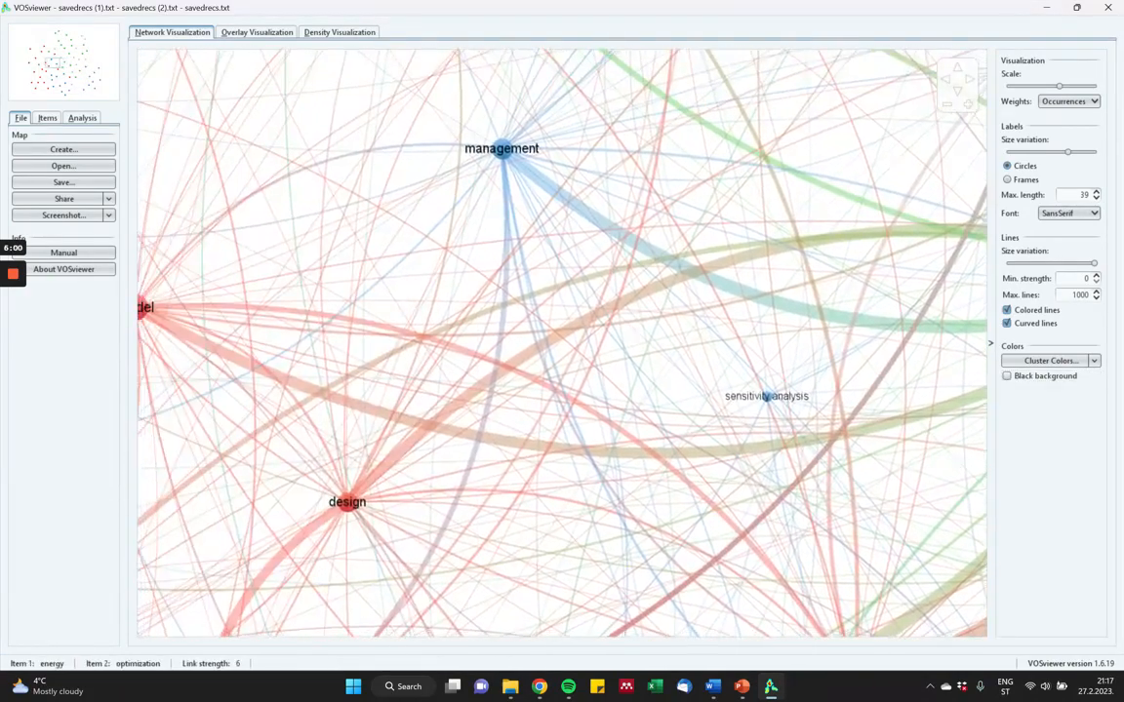
left_click_drag(507, 408, 766, 352)
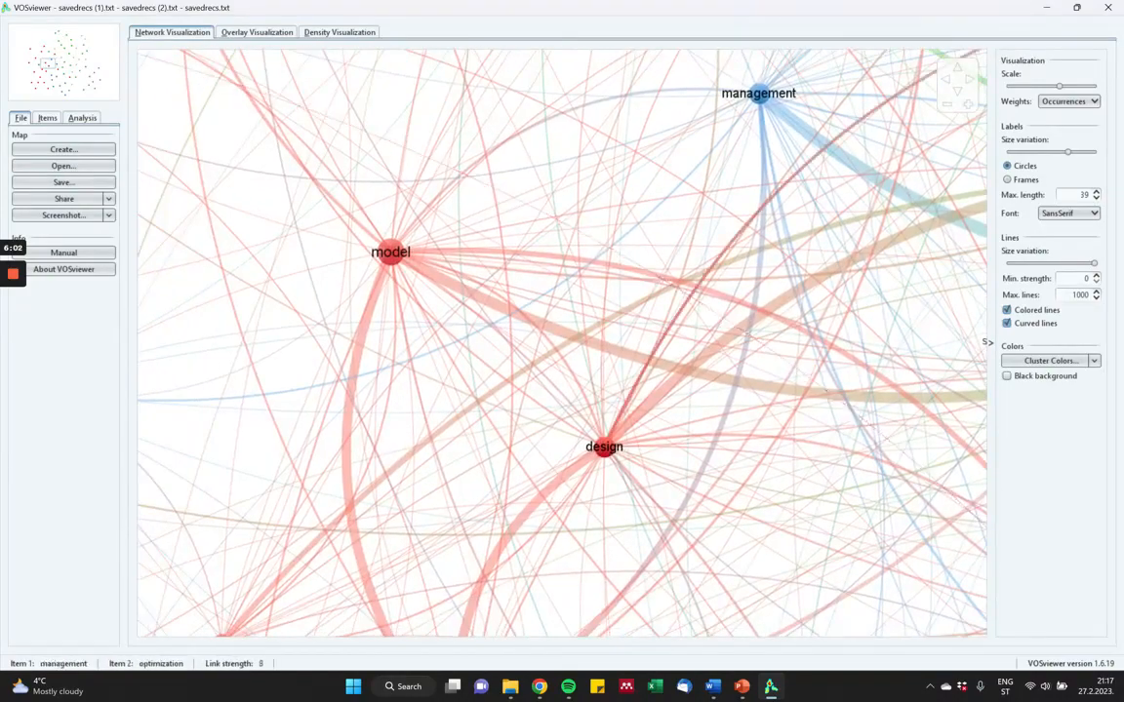
scroll(417, 354, "down", 10)
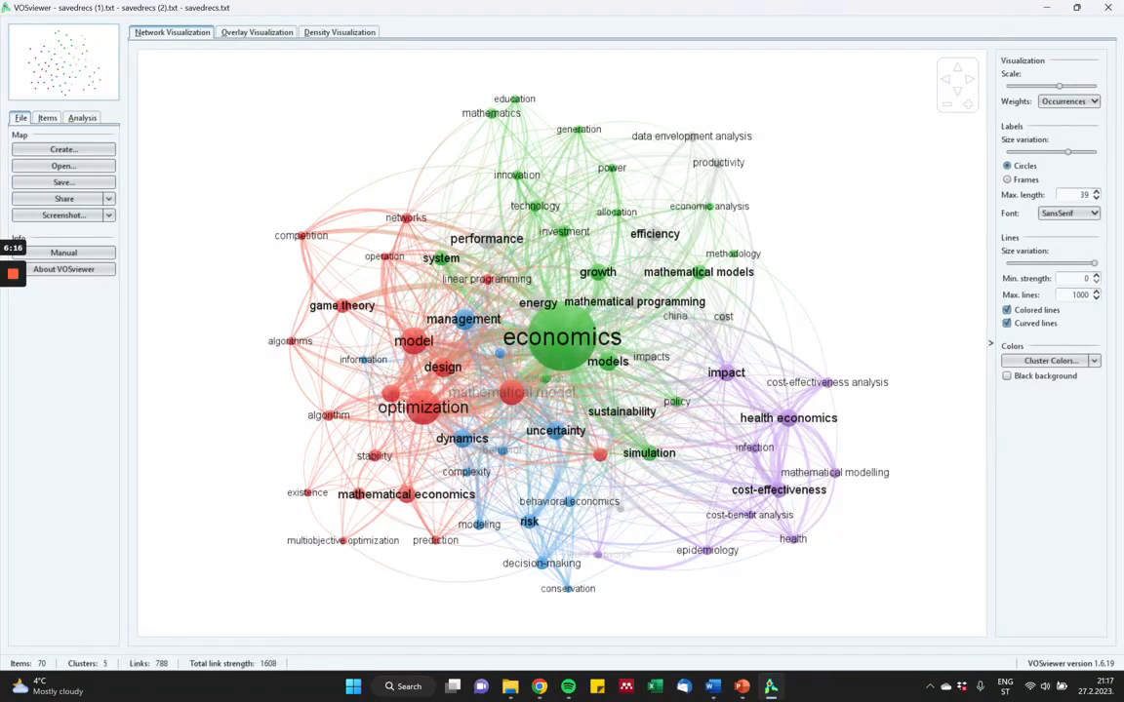
Show the overlay visualization with average publication year as the score and increase the display scale slightly.
left_click(257, 32)
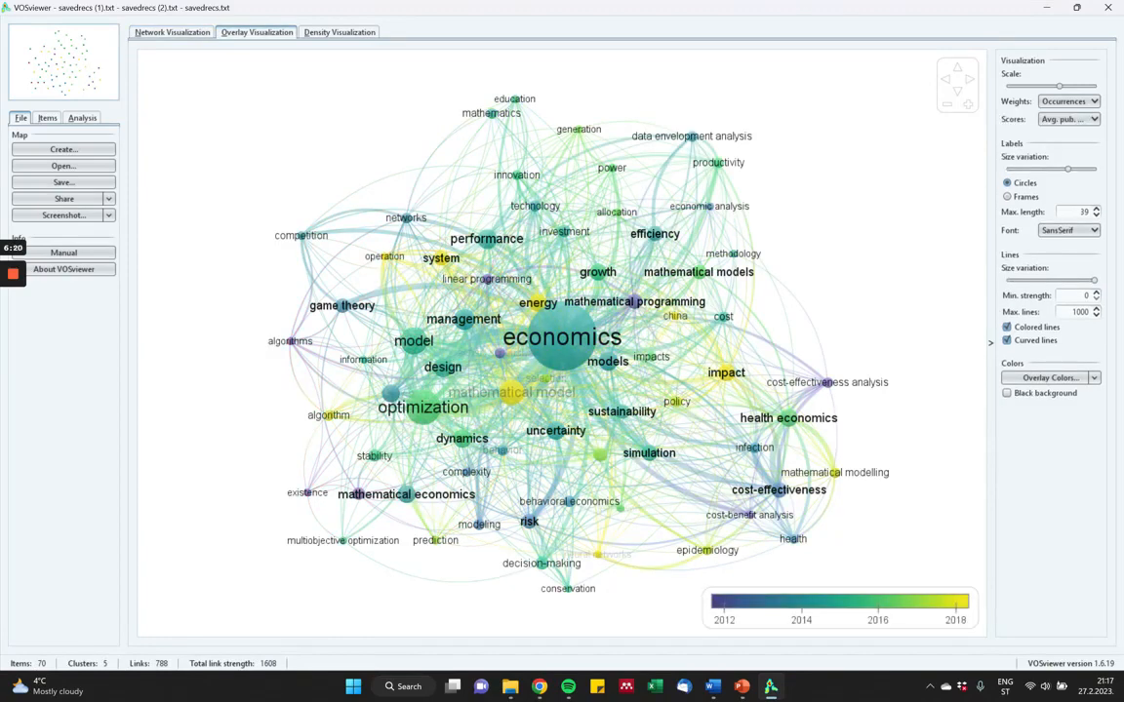
left_click(1068, 119)
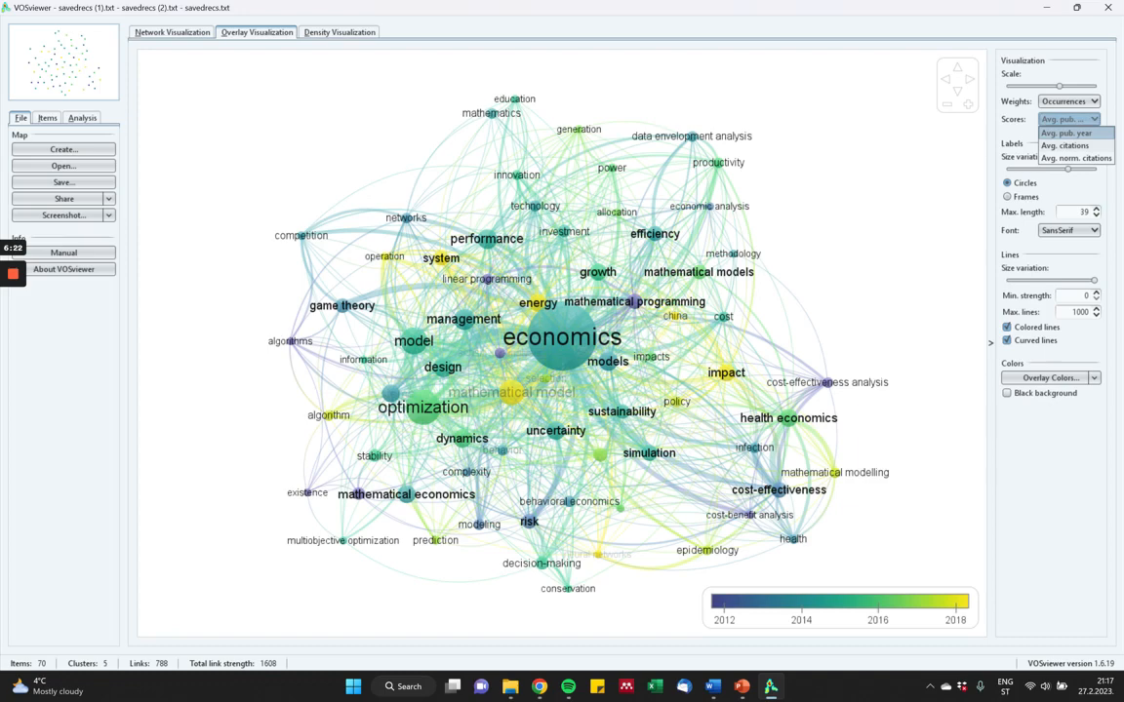
left_click(1068, 121)
left_click_drag(1060, 86, 1071, 86)
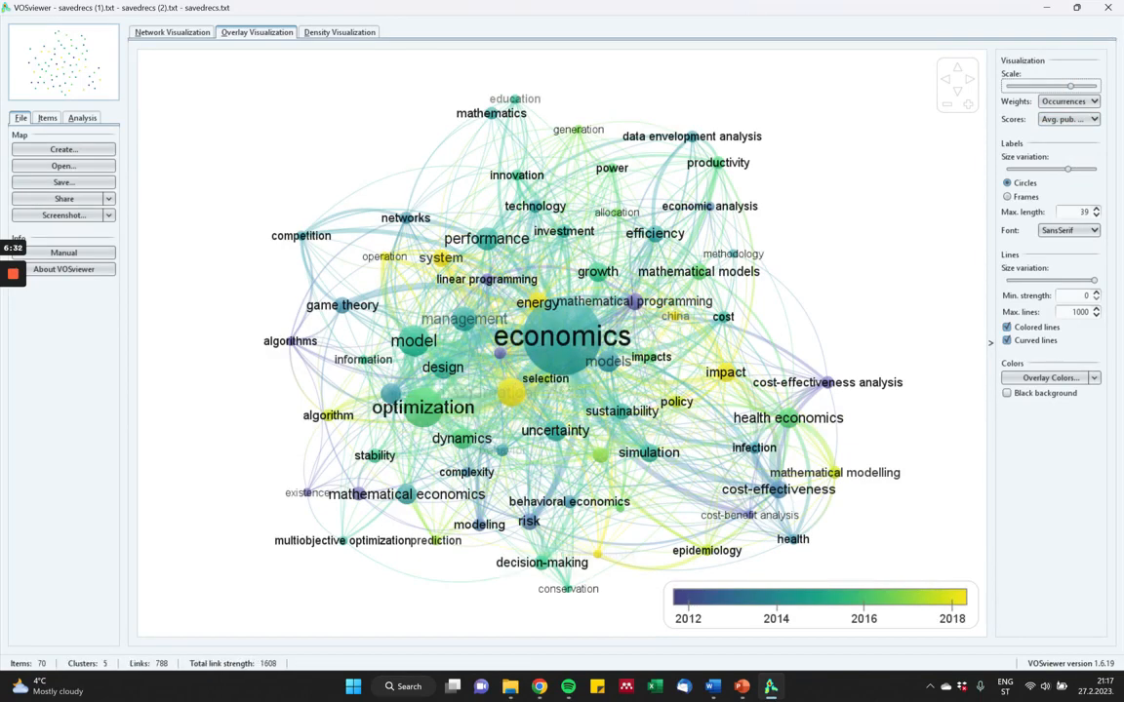
View the density visualization of the map and return to the network visualization.
left_click(340, 32)
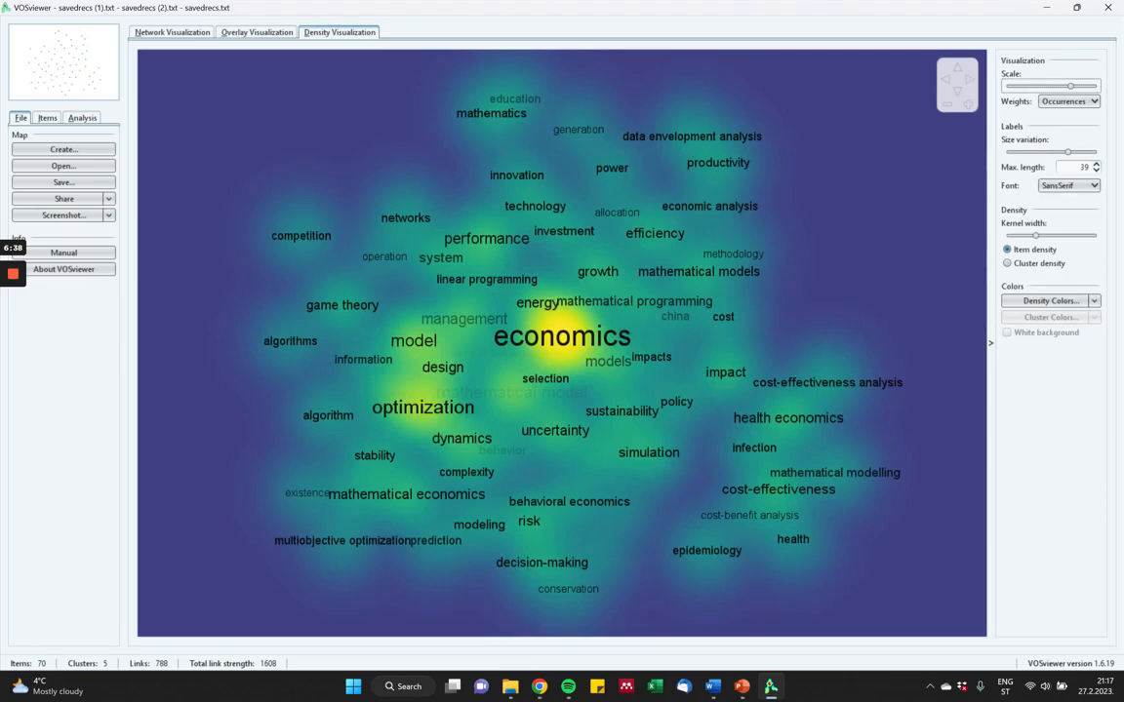
left_click(172, 32)
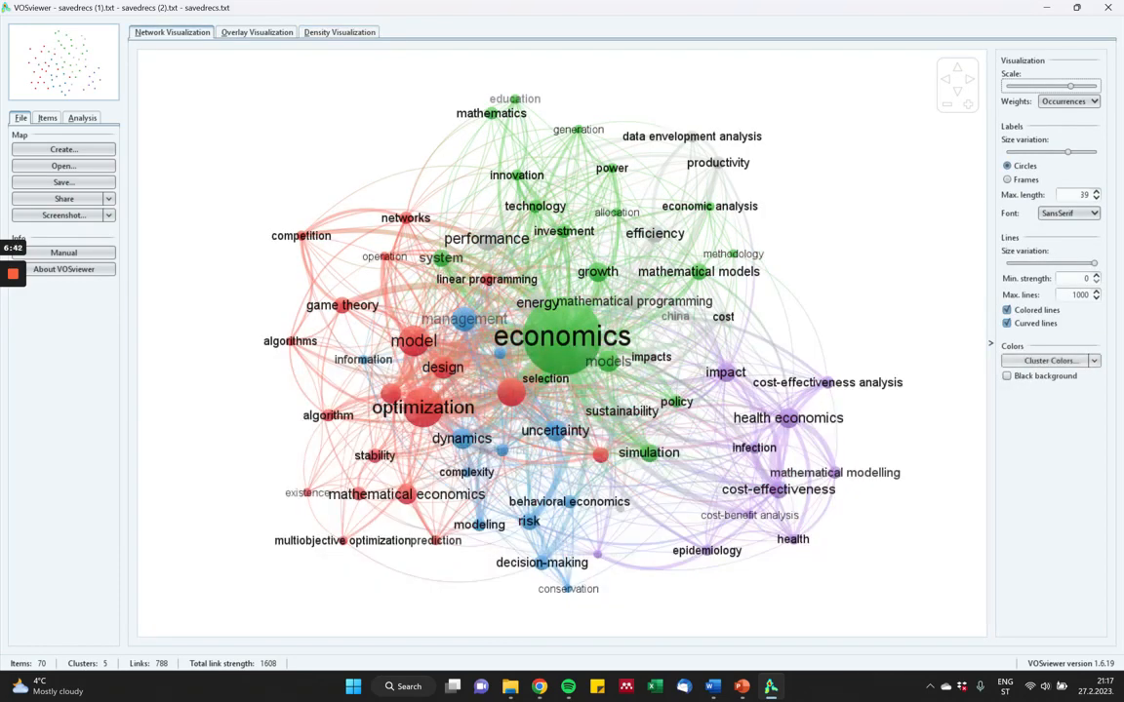
Filter the item list by "mathem" and locate the item mathematics in the network.
left_click(46, 117)
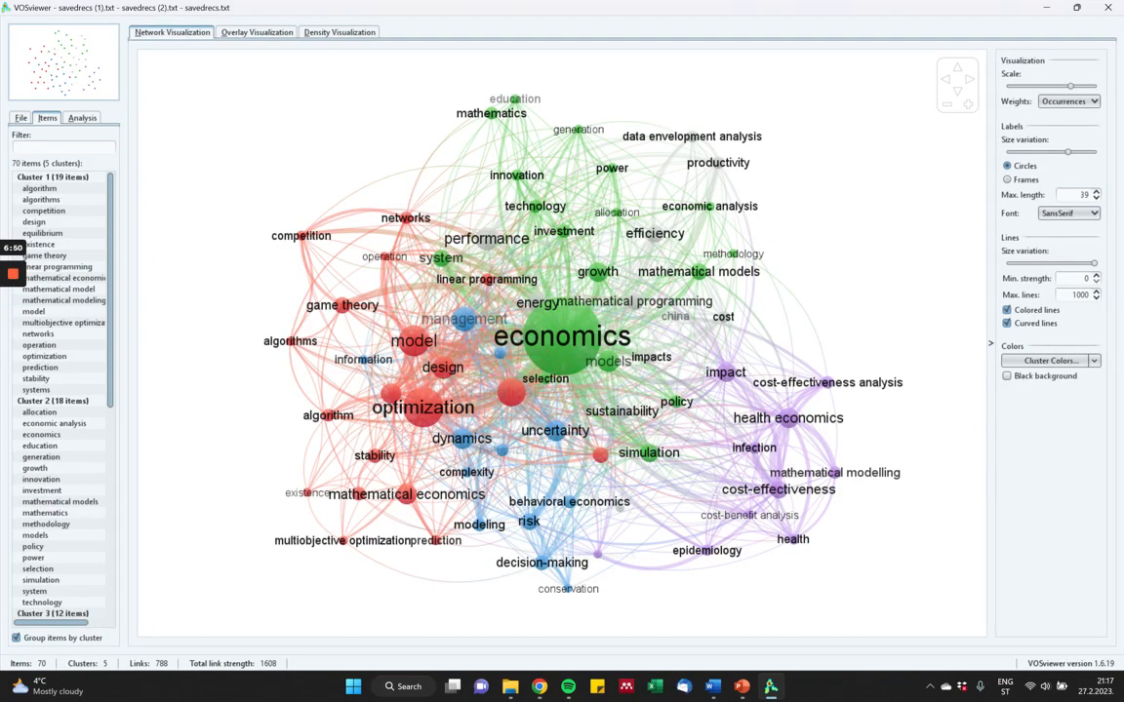
type("mathem")
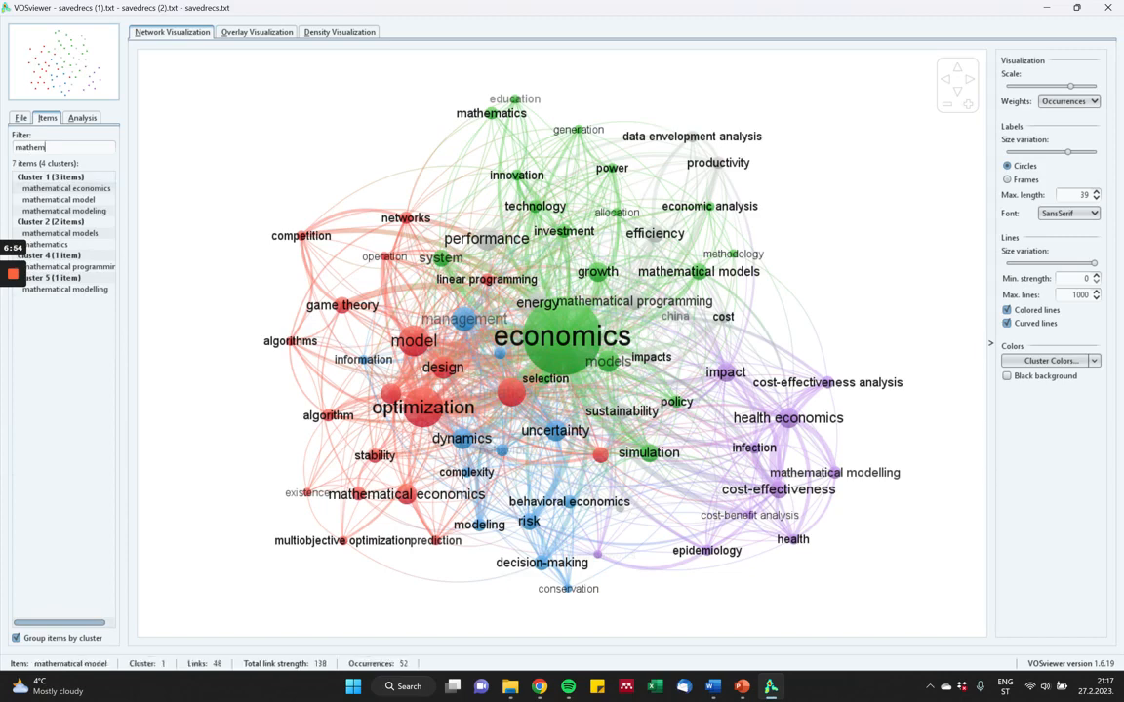
double_click(55, 245)
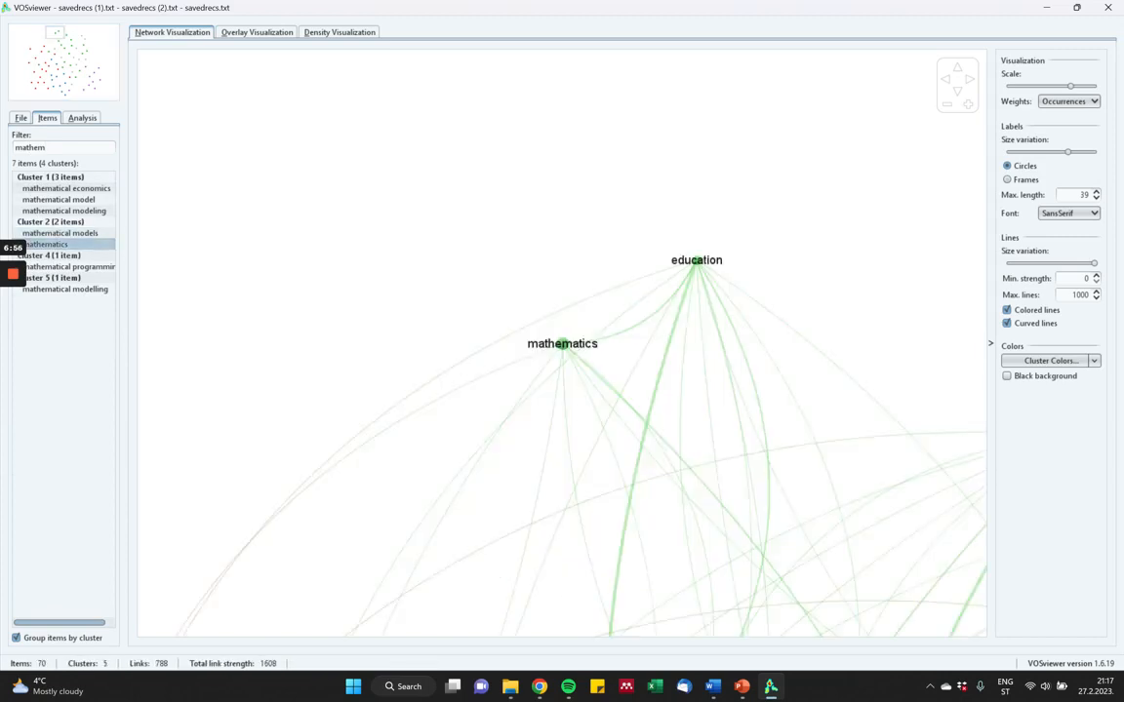
scroll(561, 343, "down", 2)
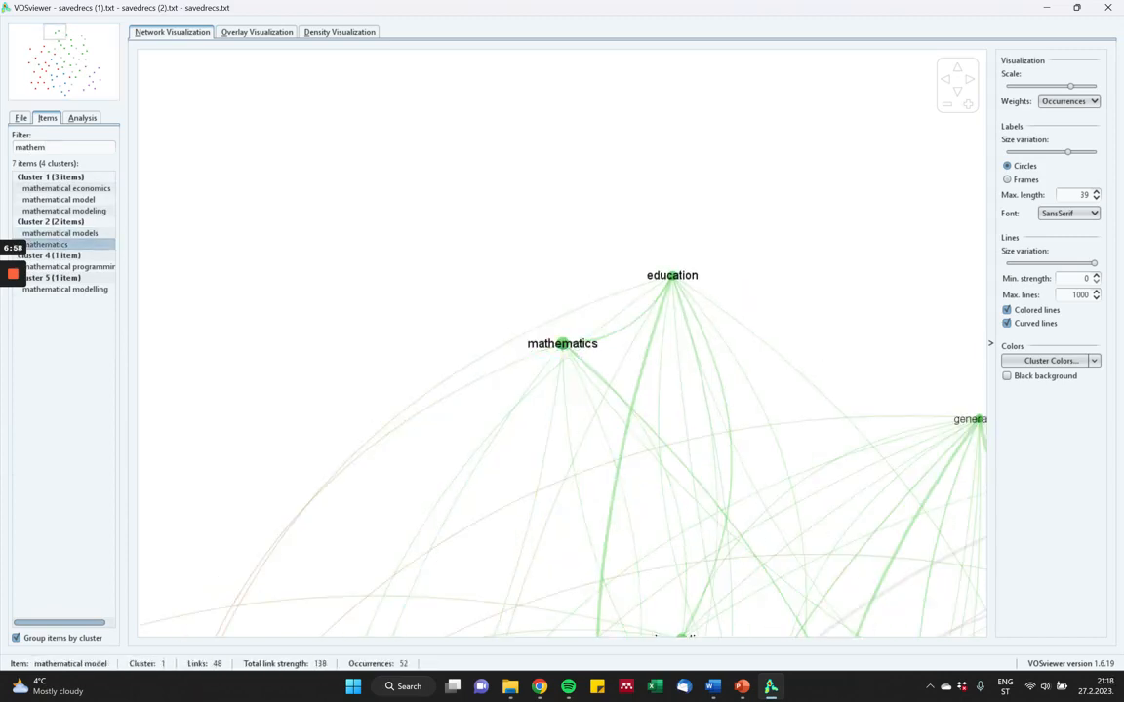
Locate mathematical economics and mathematical modeling in the network from the filtered items, and return to the full map.
double_click(67, 188)
scroll(561, 343, "down", 5)
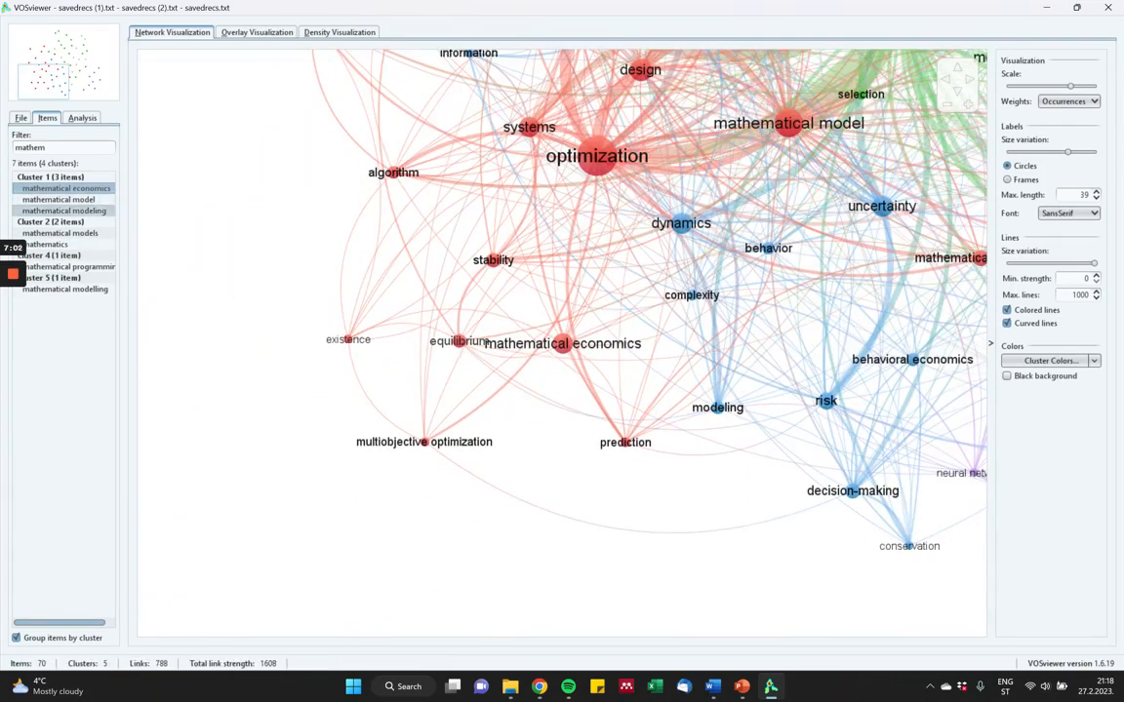
double_click(64, 211)
scroll(608, 477, "down", 8)
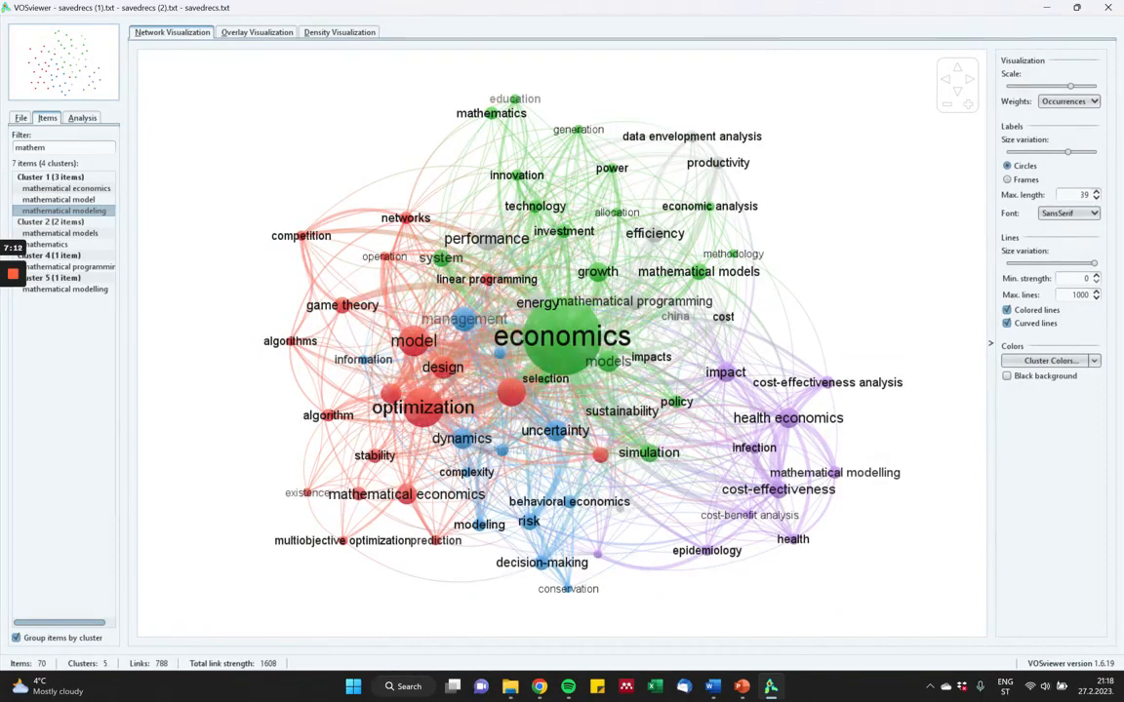
Set the normalization method to LinLog/modularity and update the map layout.
left_click(82, 117)
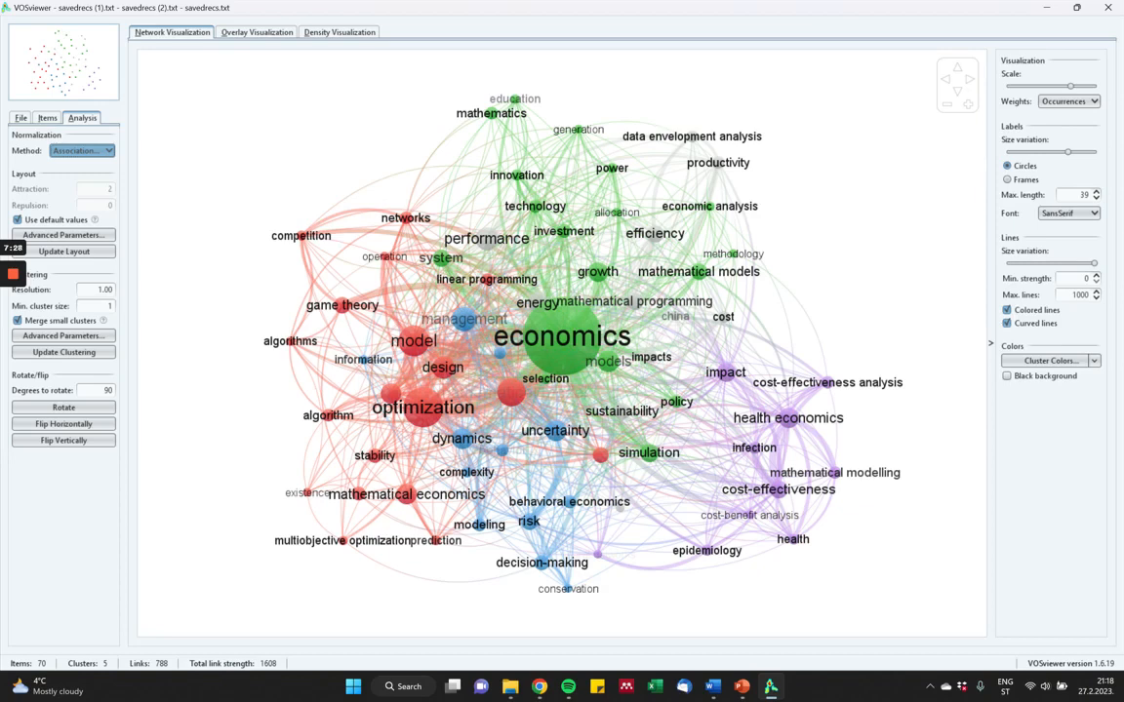
left_click(81, 151)
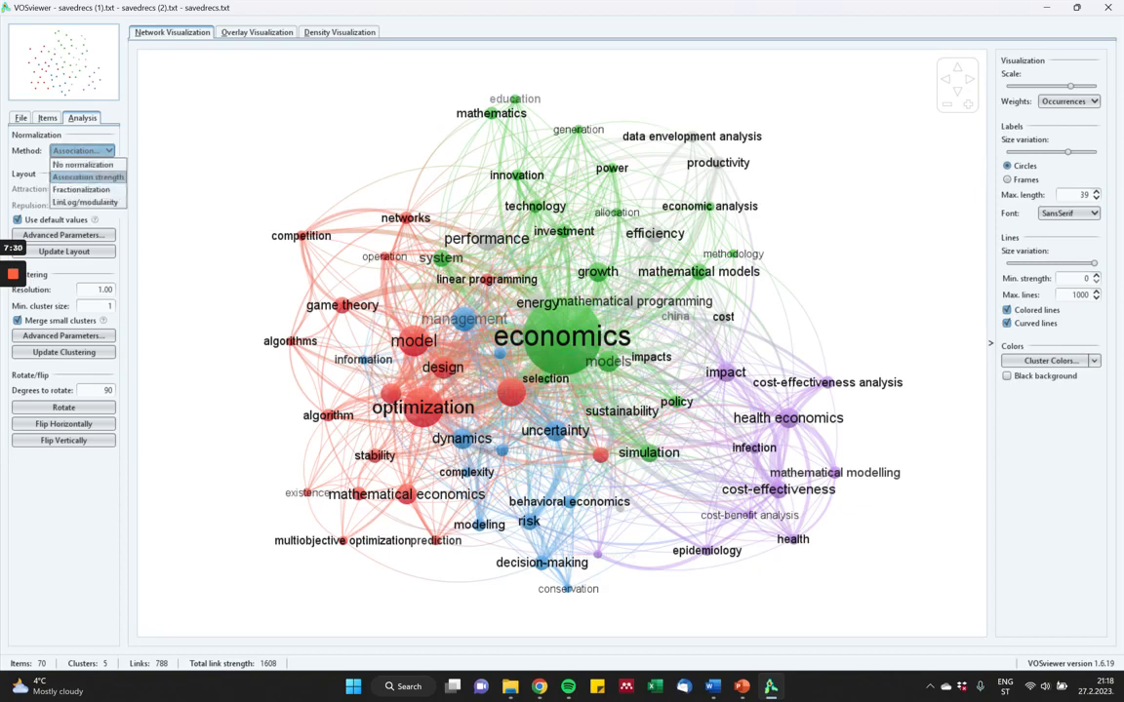
left_click(86, 202)
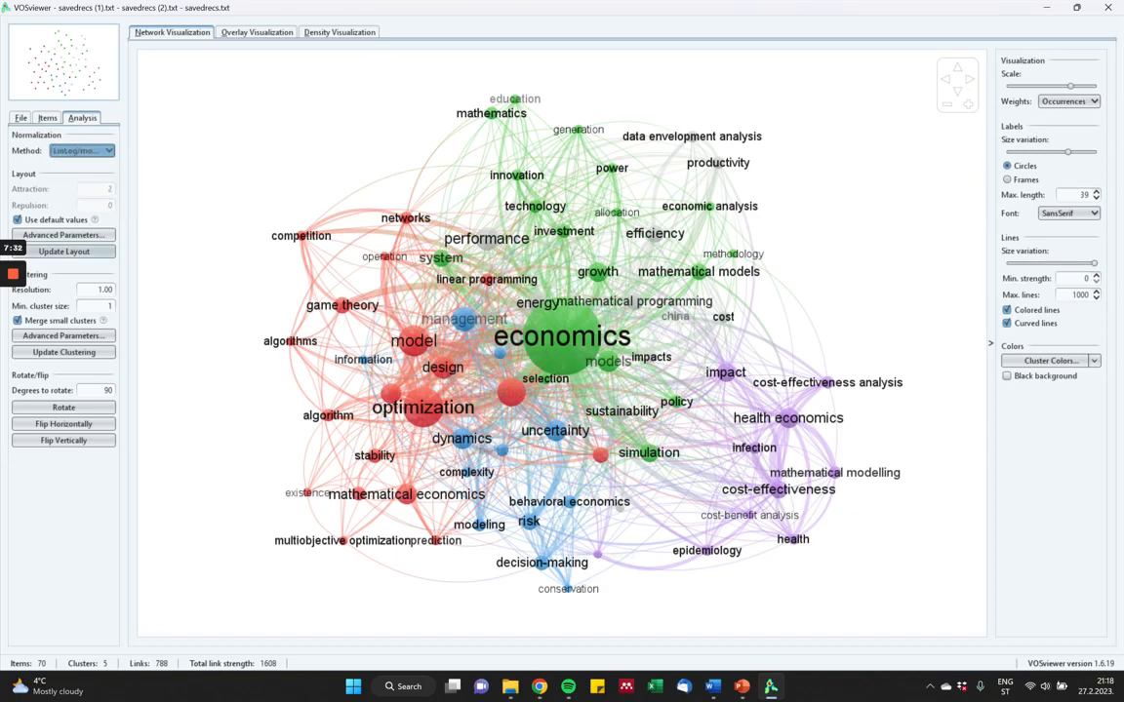
left_click(63, 251)
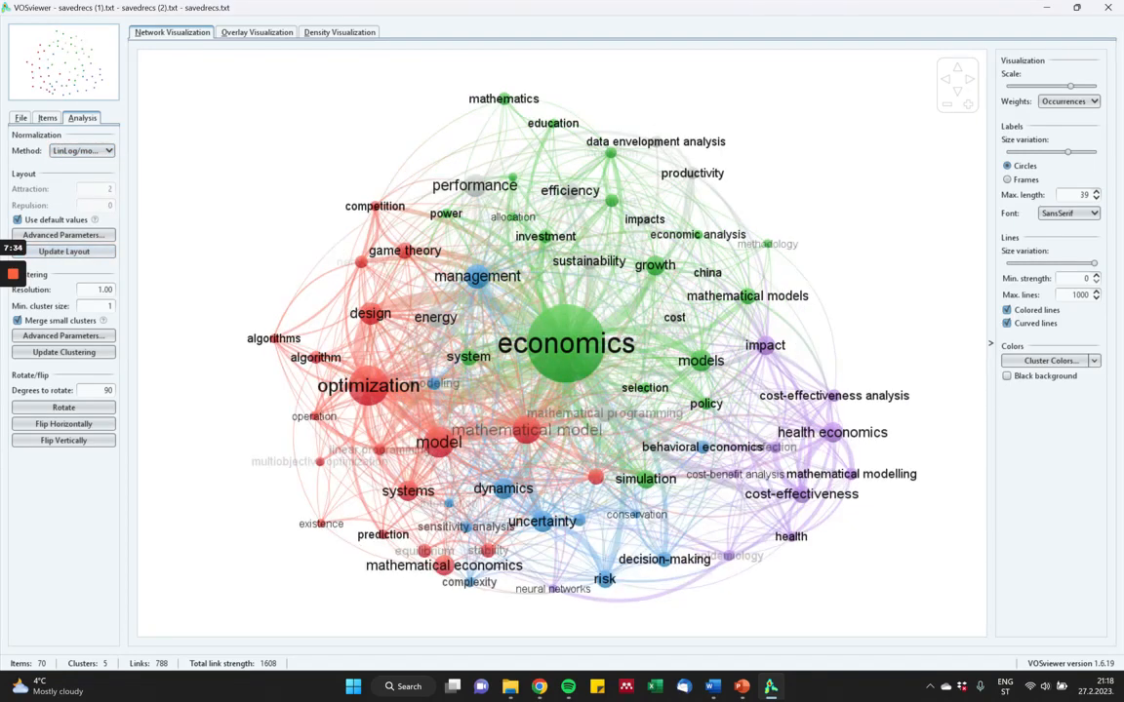
Replace the default layout values with attraction 4 and repulsion 1, and update the layout.
left_click(17, 220)
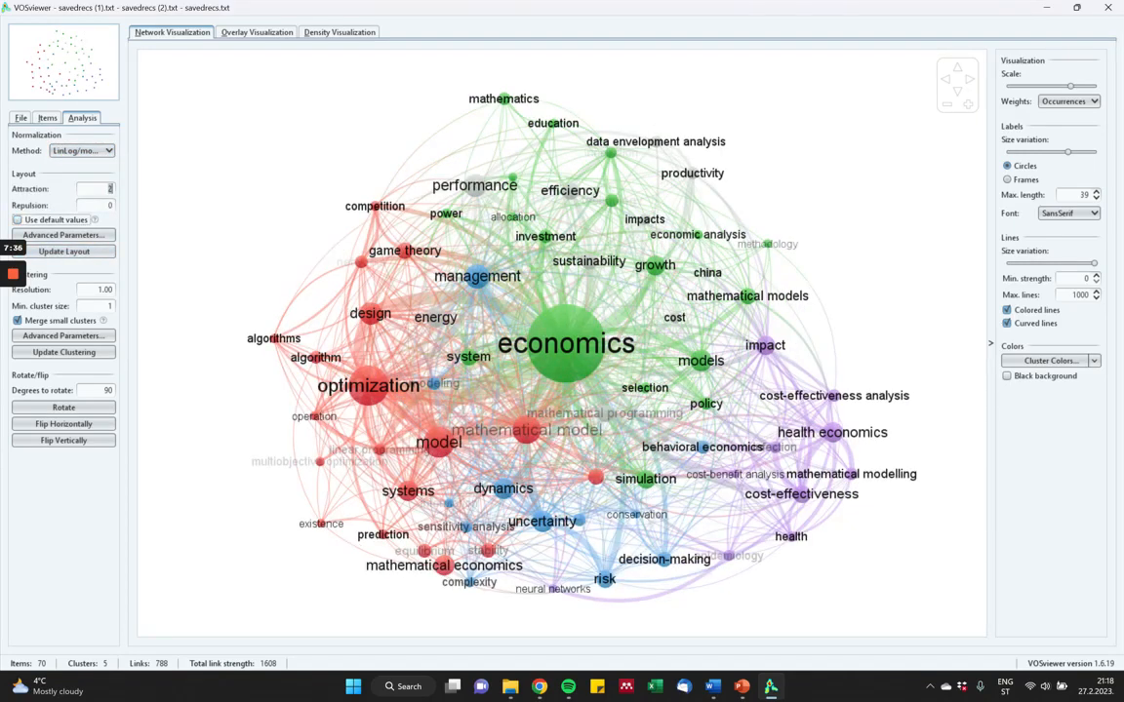
type("4")
key("Tab")
type("1")
left_click(63, 251)
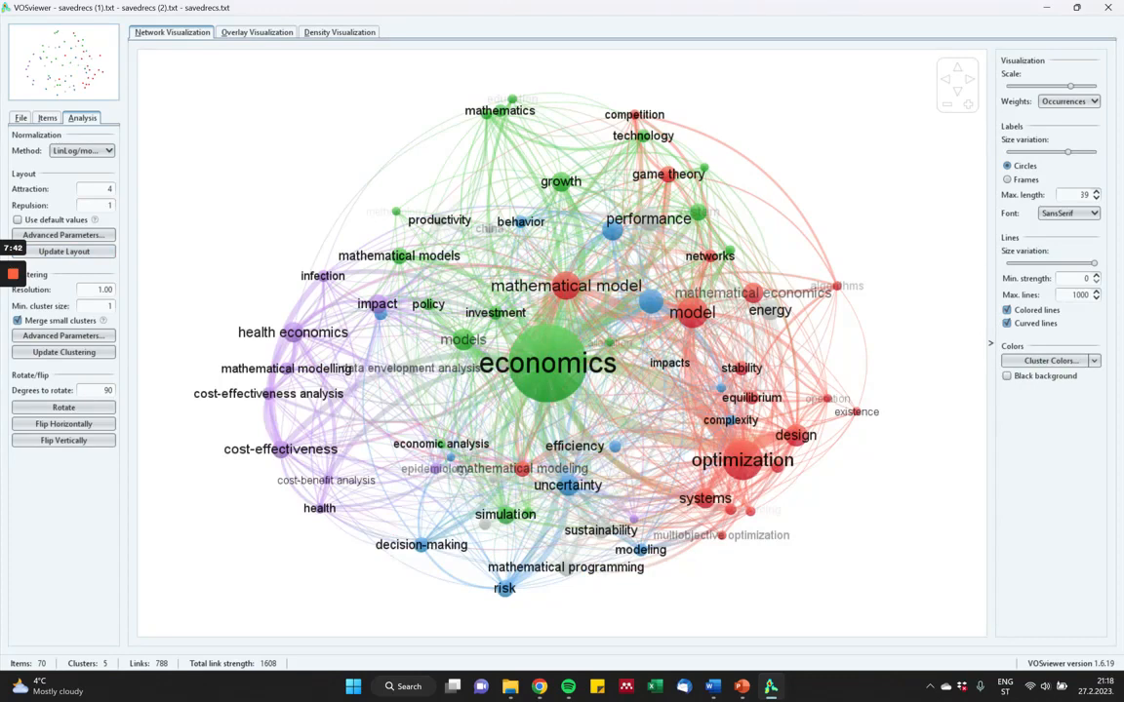
Try a minimum cluster size of 10 and update the clustering.
left_click(99, 306)
type("1")
left_click(92, 352)
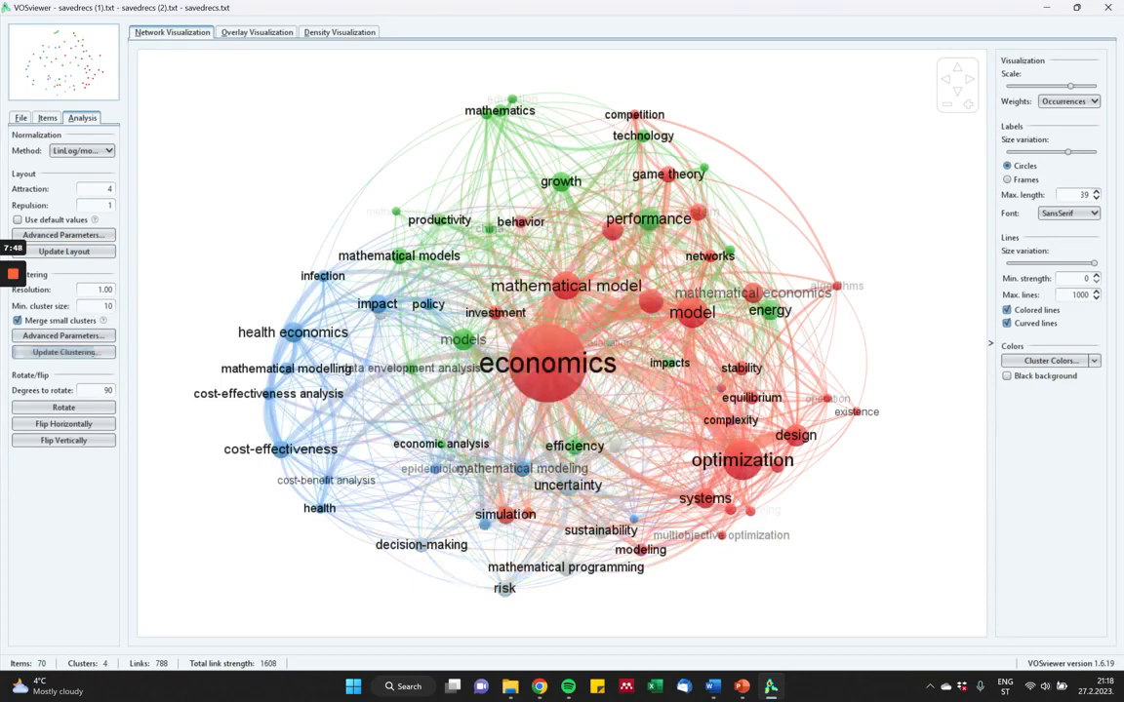
Set the minimum cluster size to 20 and update the clustering.
double_click(107, 306)
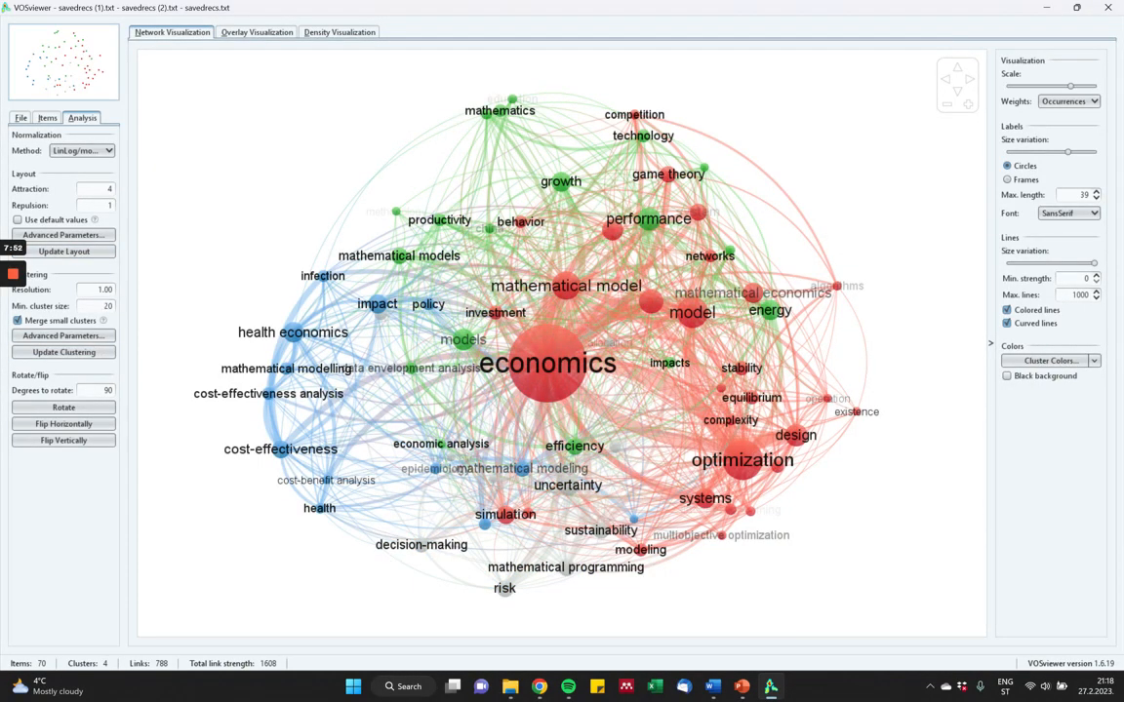
type("20")
left_click(63, 352)
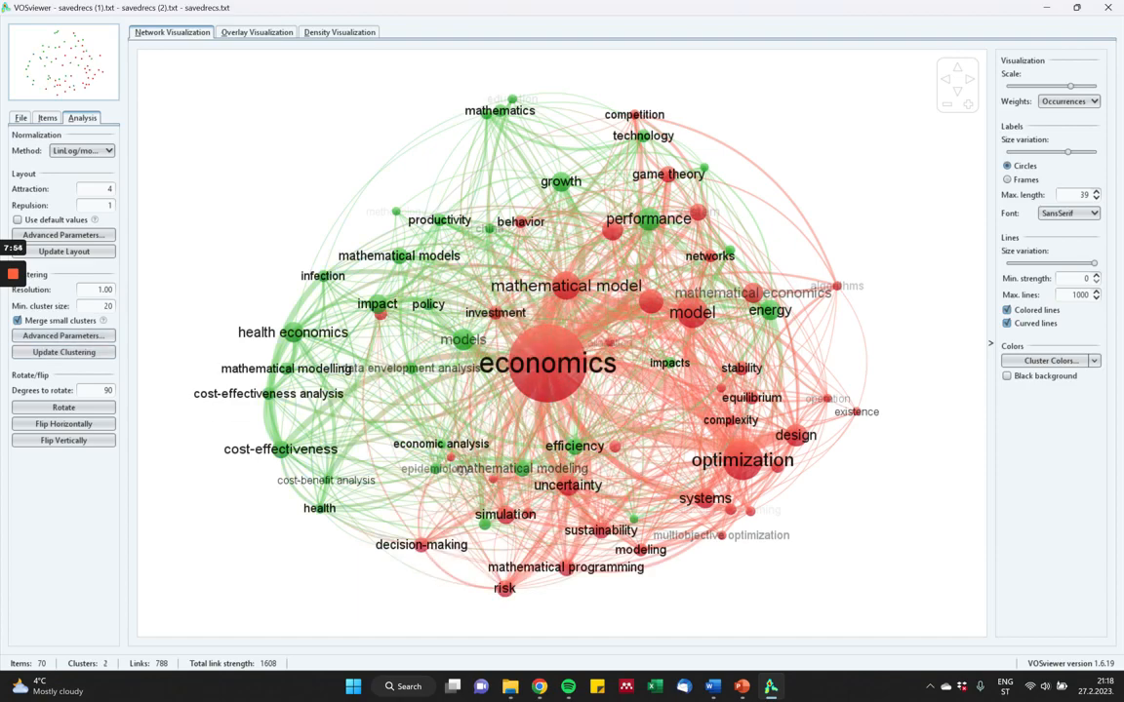
Rotate the network map twice by 90 degrees.
left_click(63, 406)
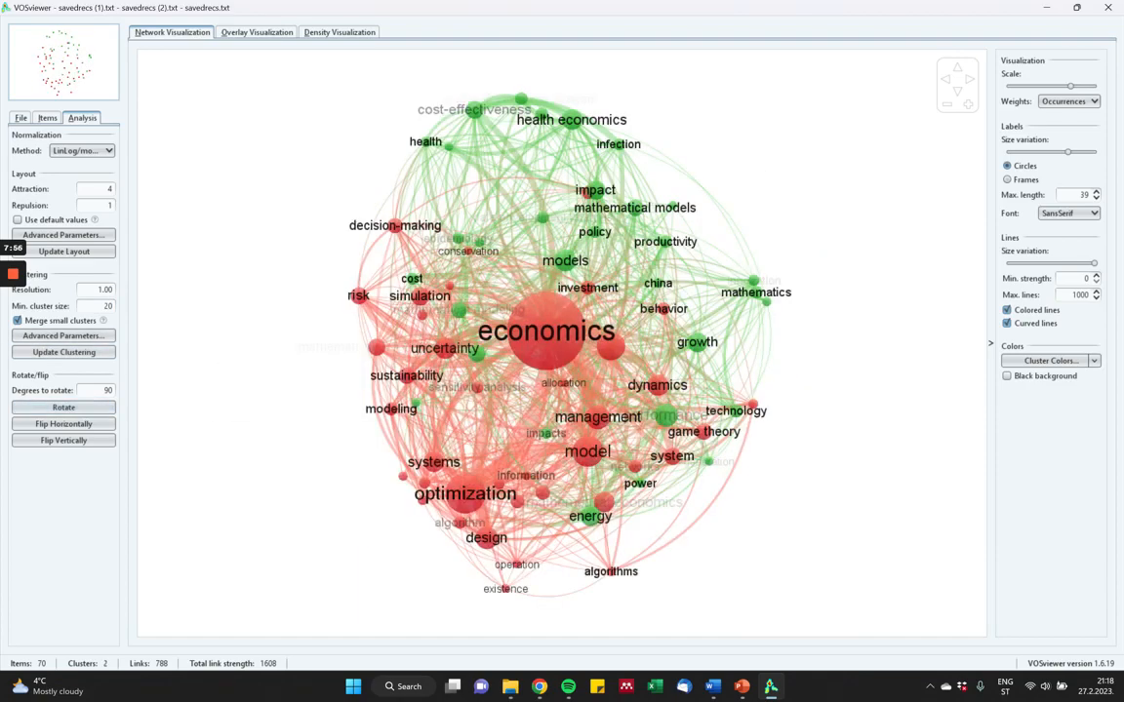
left_click(64, 407)
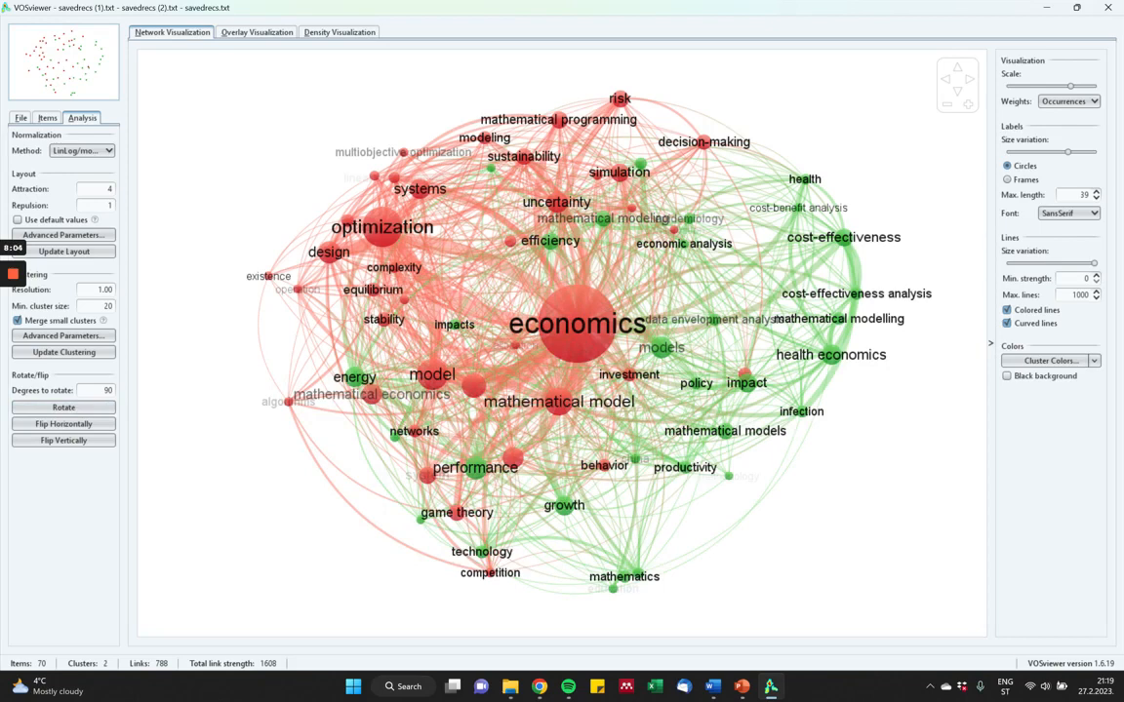
Save a screenshot of the network map as a PNG file named image_1 in the bibliographic data folder.
left_click(20, 117)
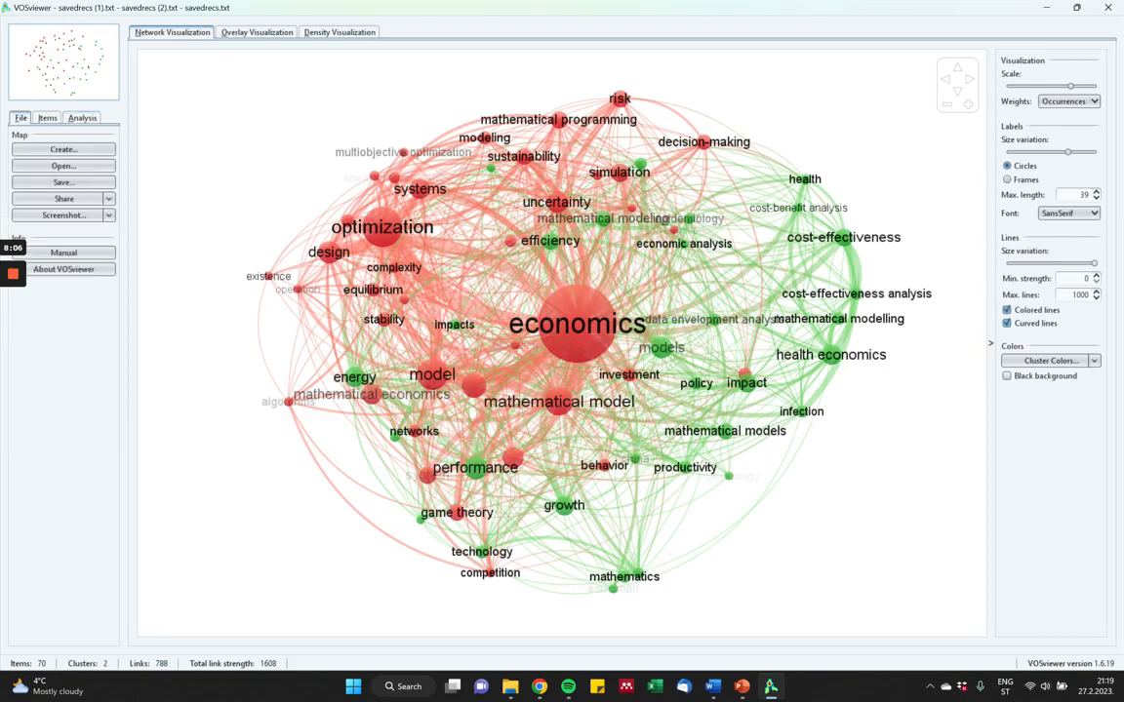
left_click(63, 215)
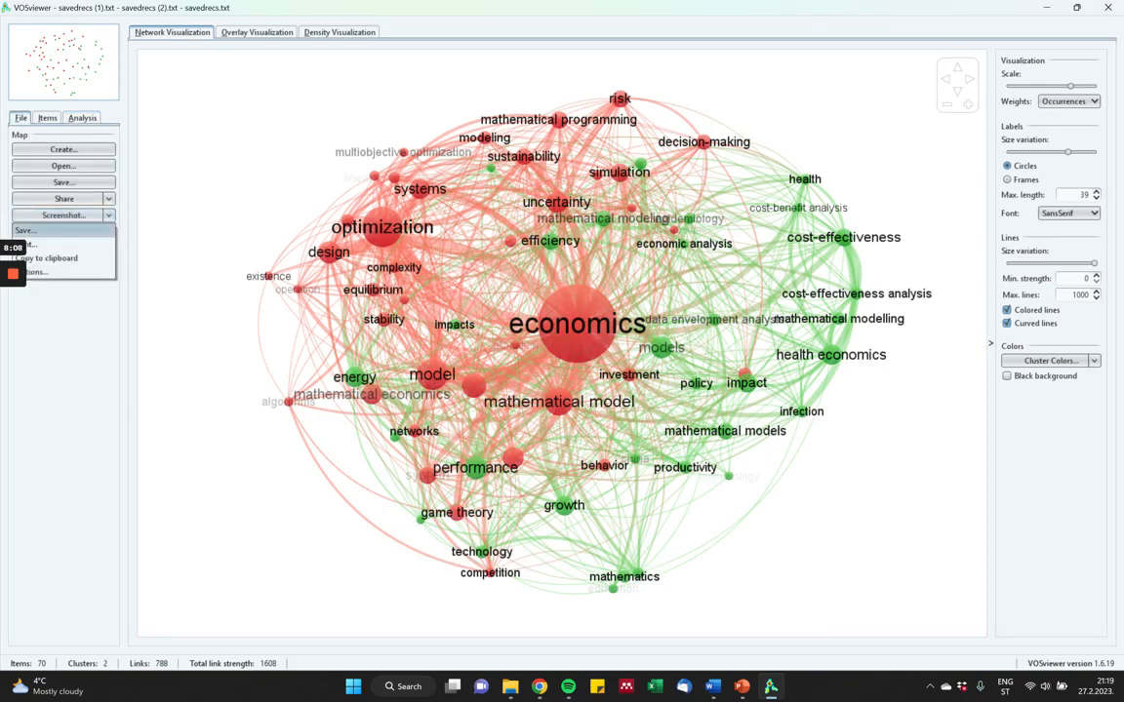
left_click(34, 230)
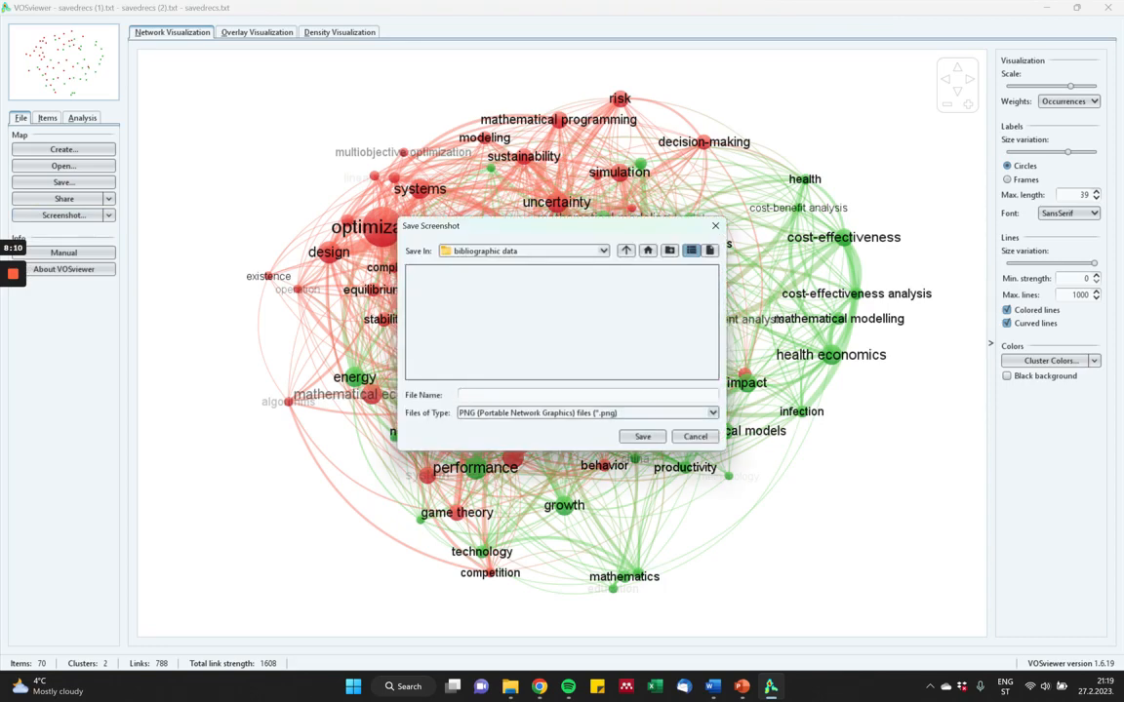
type("image_1")
key("Return")
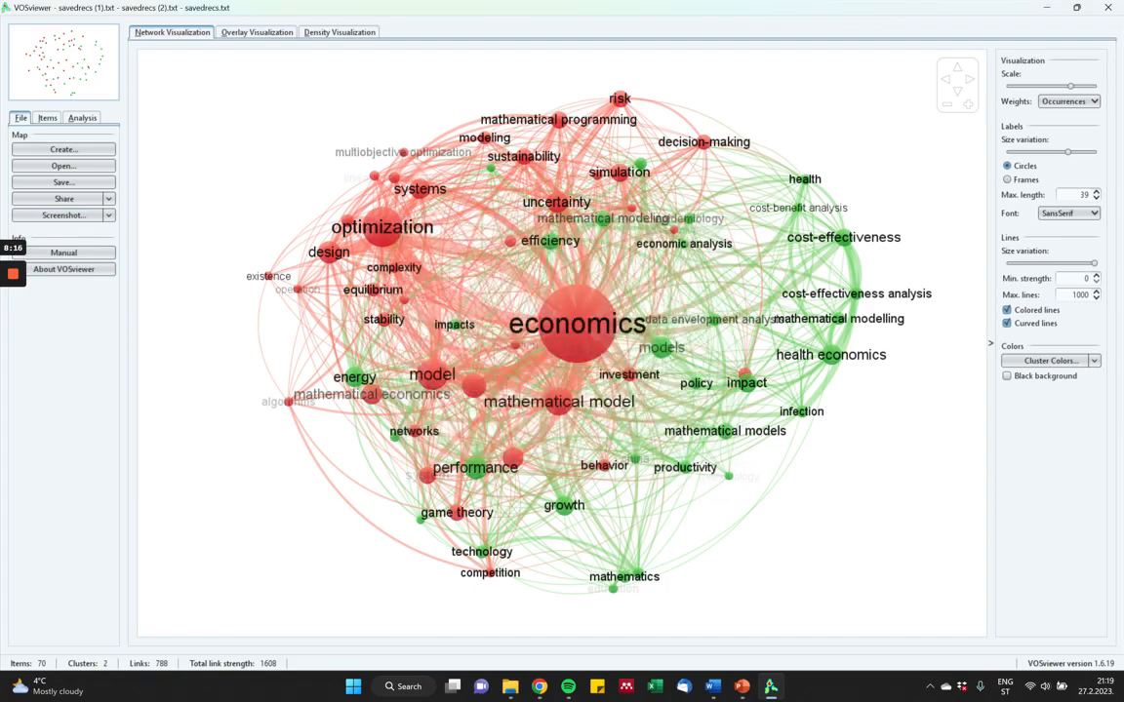